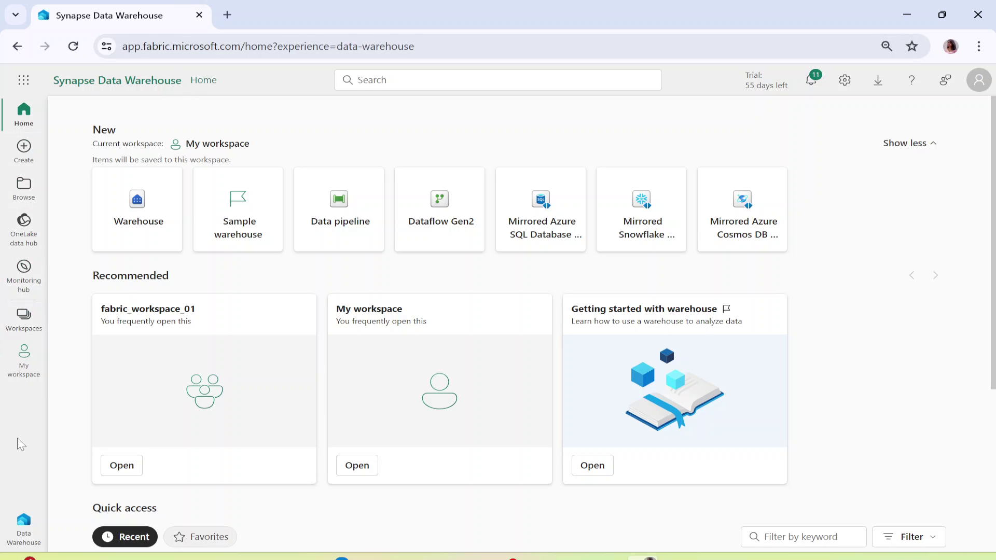
# Step: Switch from the Data Warehouse experience to Synapse Data Engineering
pyautogui.click(24, 531)
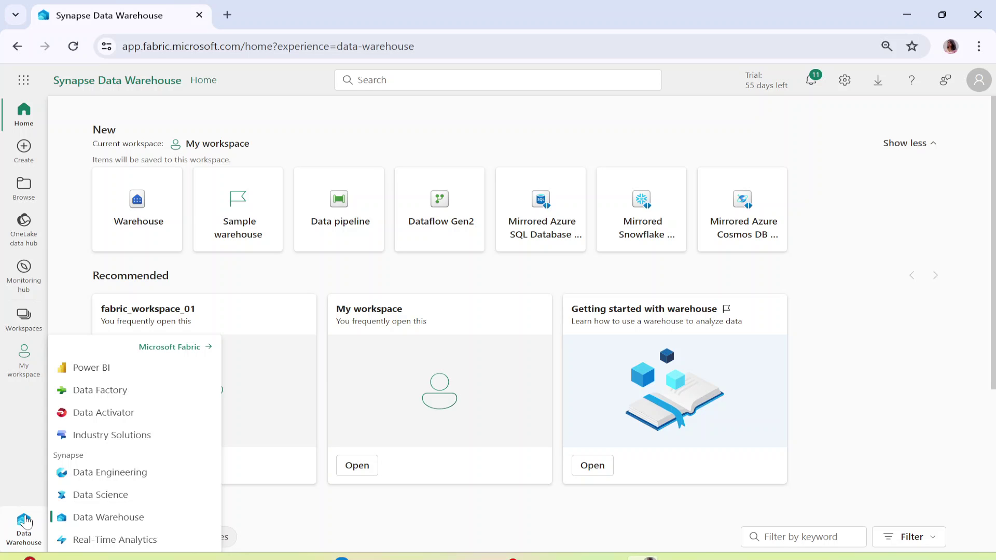
pyautogui.click(99, 477)
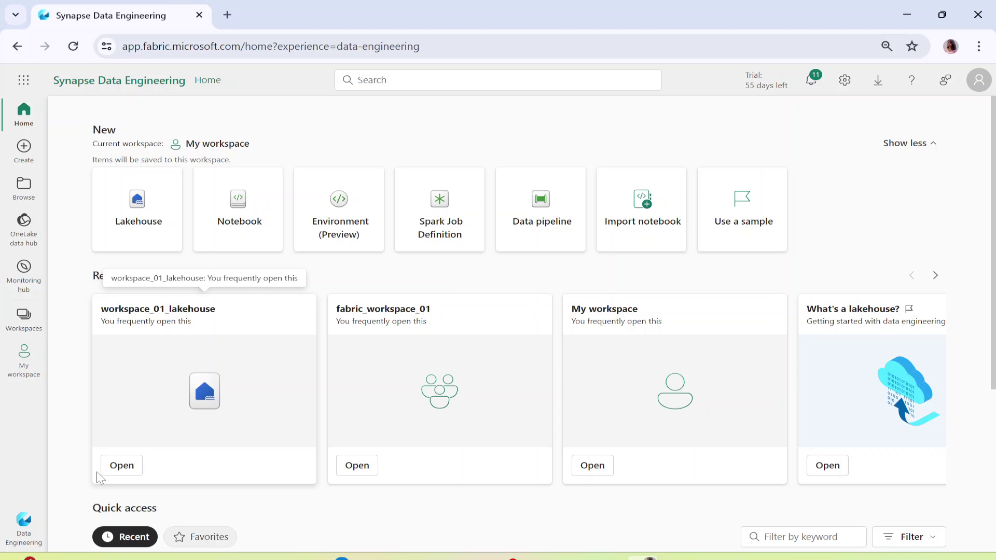
# Step: Open the fabric_workspace_01 workspace
pyautogui.click(23, 319)
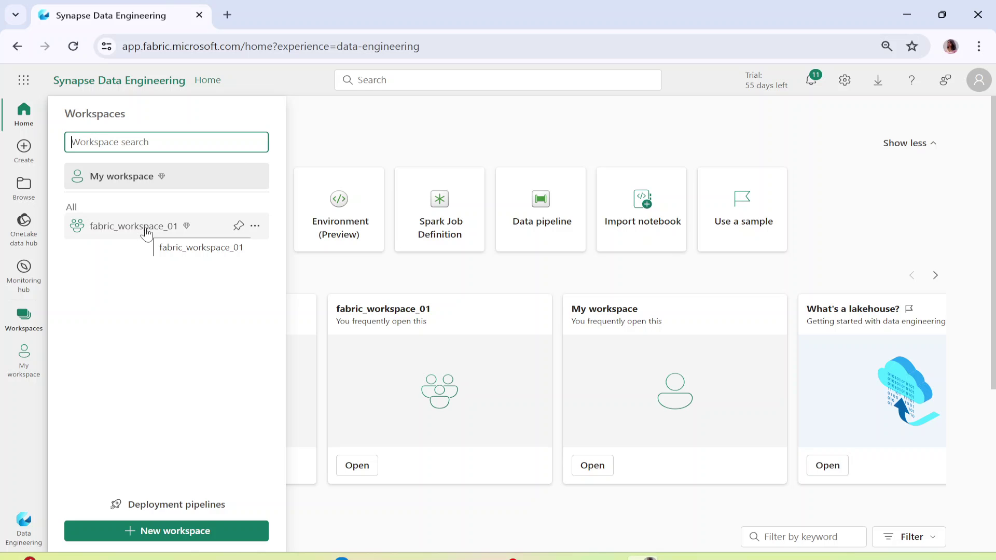
pyautogui.click(358, 139)
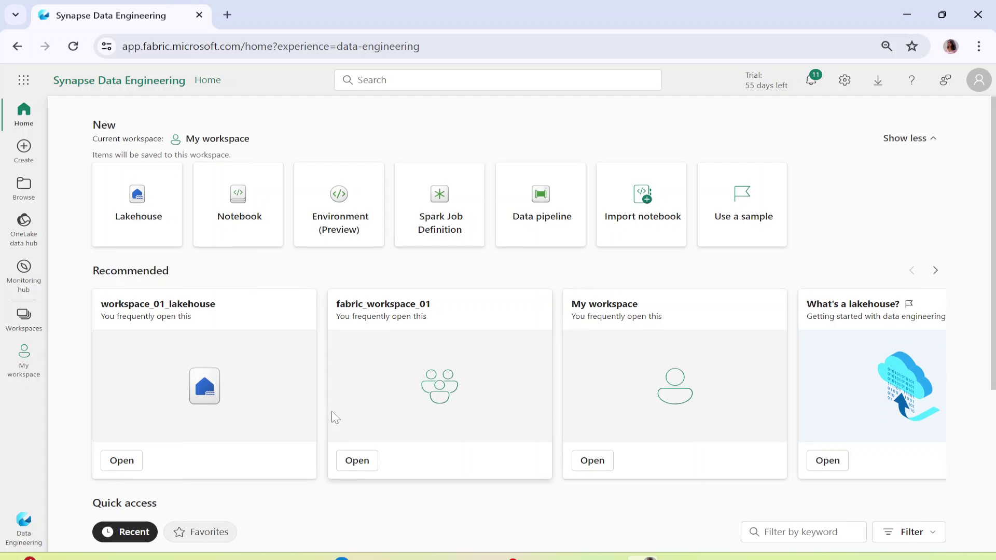
pyautogui.scroll(-3, 426, 308)
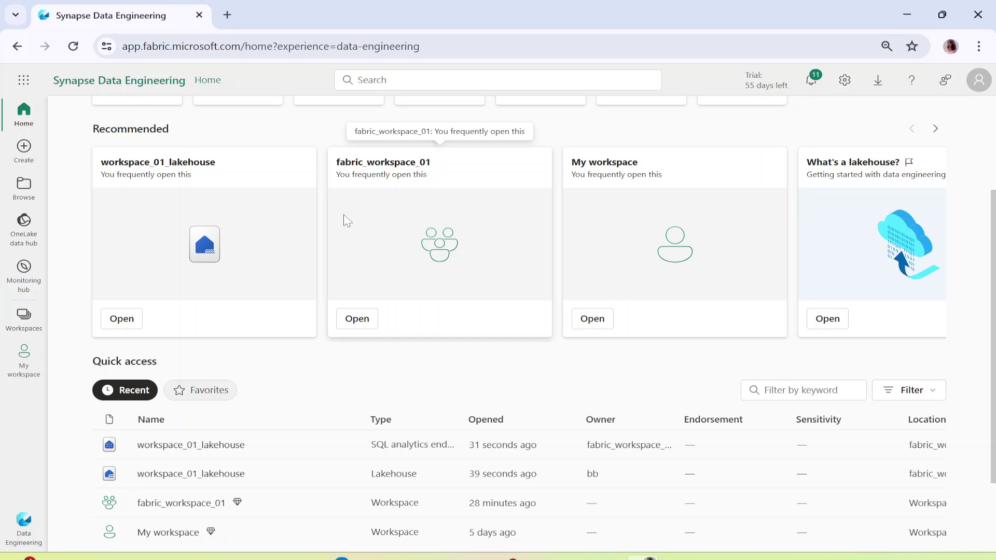
pyautogui.click(31, 312)
pyautogui.click(117, 226)
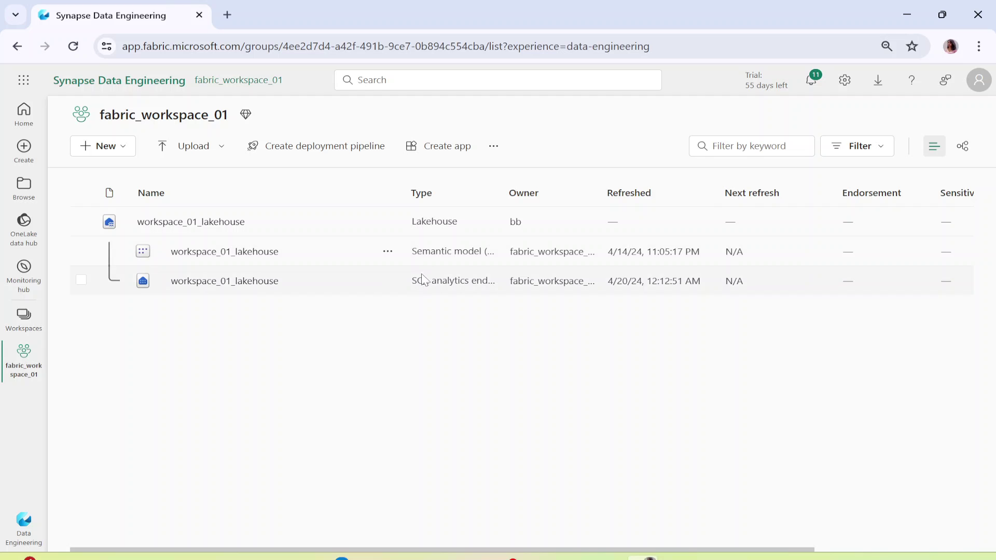
# Step: Examine the item types of the SQL analytics endpoint and the semantic model under workspace_01_lakehouse
pyautogui.moveTo(412, 281); pyautogui.dragTo(487, 280)
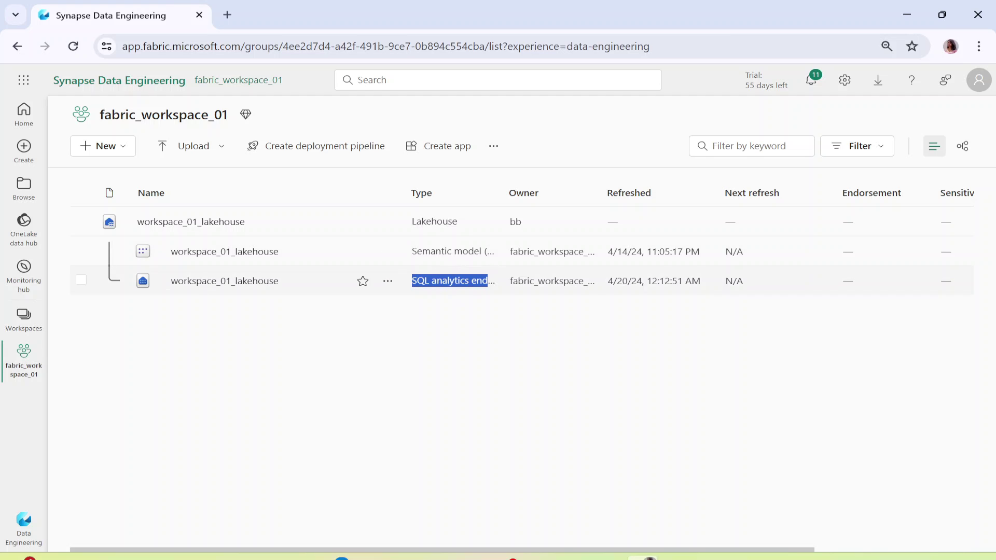
pyautogui.click(469, 329)
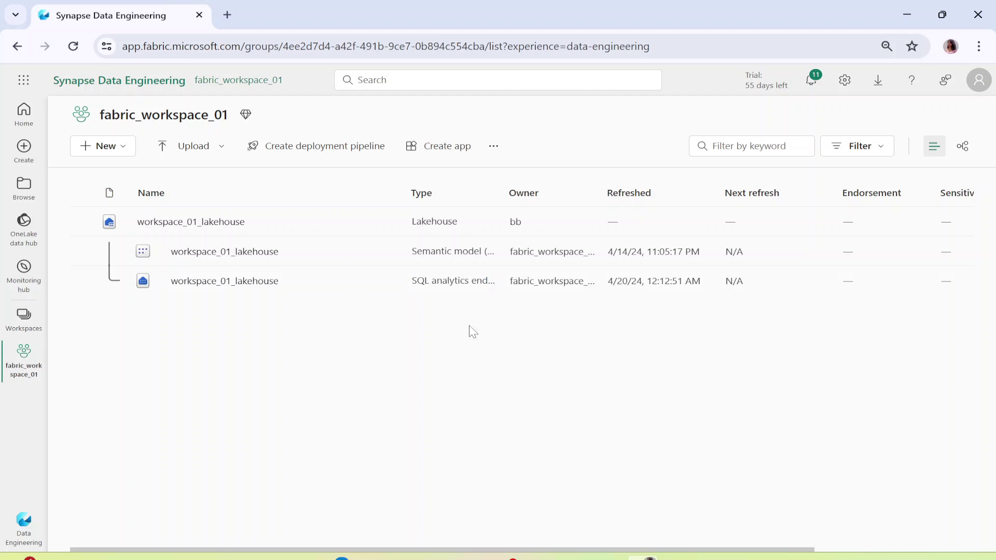
pyautogui.moveTo(412, 251); pyautogui.dragTo(487, 251)
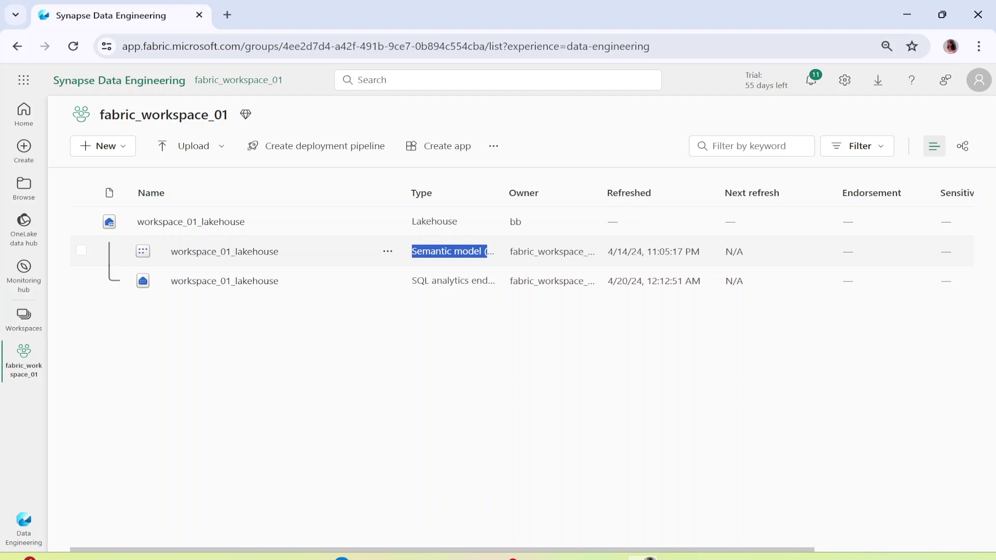
pyautogui.click(441, 345)
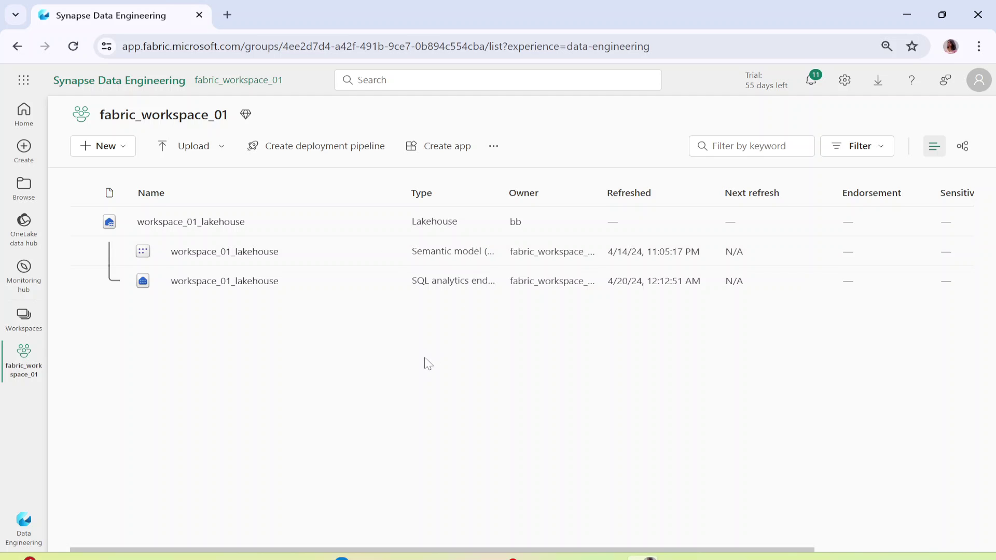
# Step: Open the workspace_01_lakehouse lakehouse and review the columns of its customers table
pyautogui.click(204, 223)
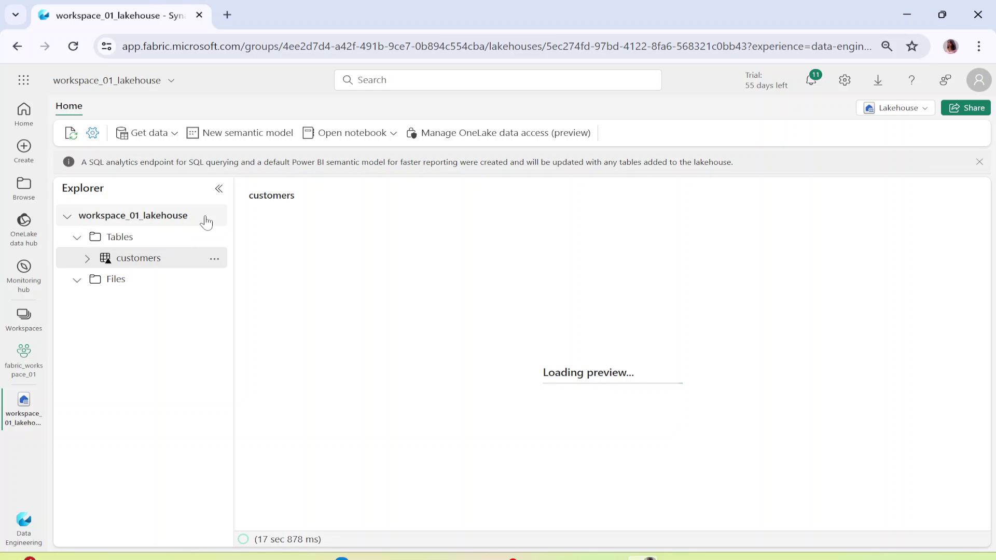
pyautogui.click(87, 258)
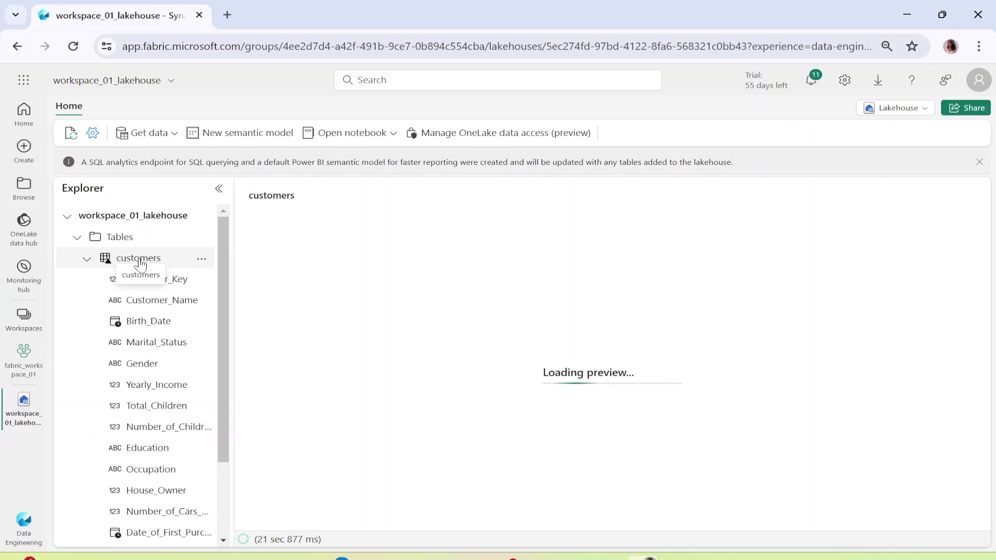
pyautogui.click(87, 259)
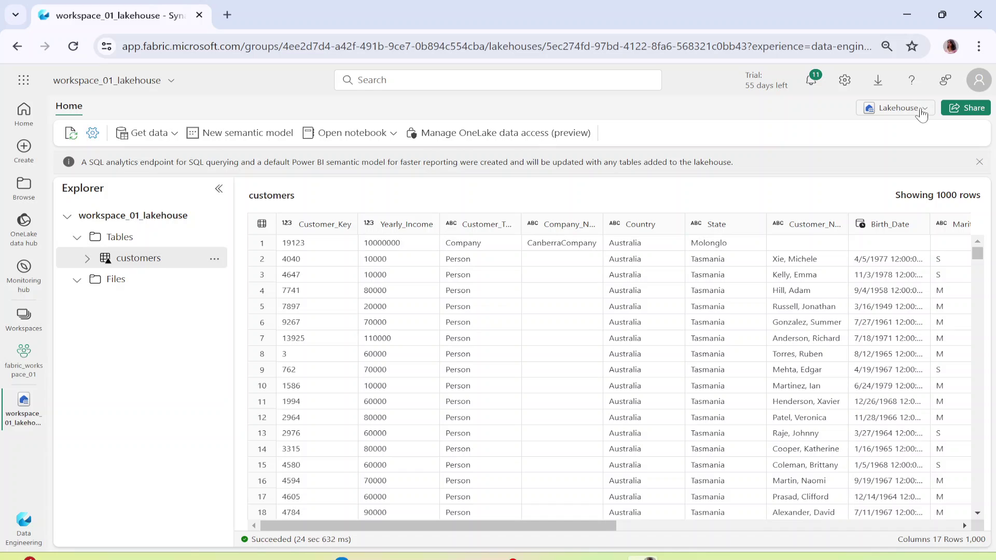
# Step: Switch workspace_01_lakehouse to its SQL analytics endpoint and look through the dbo schema and its tables
pyautogui.click(921, 112)
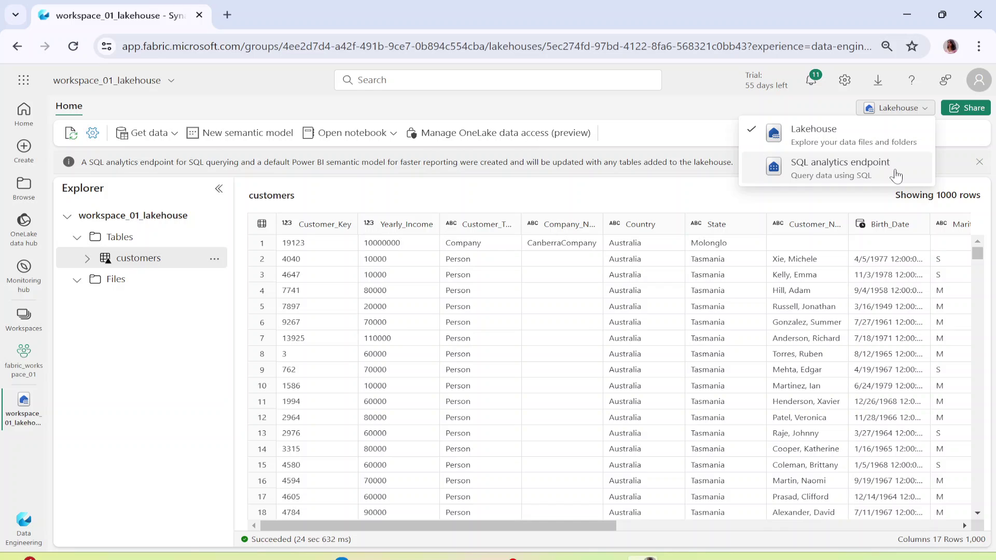
pyautogui.click(817, 175)
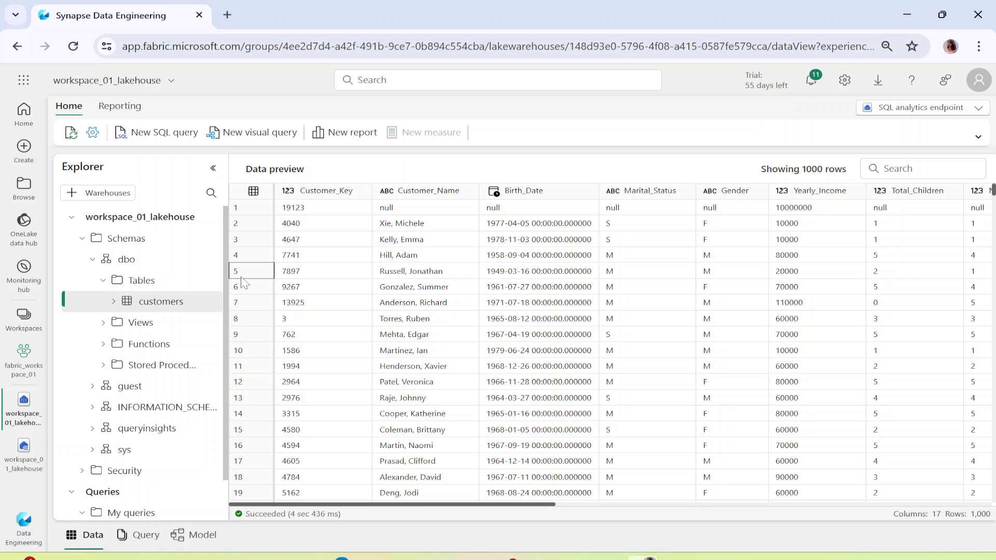
pyautogui.click(103, 280)
pyautogui.click(92, 260)
pyautogui.click(92, 259)
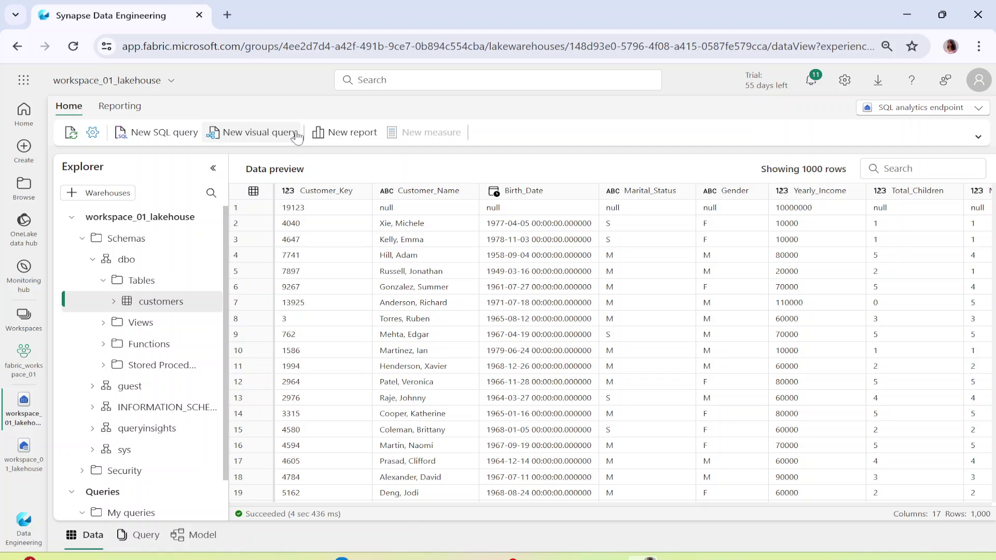
# Step: Create a new visual query and add the customers table to its canvas twice
pyautogui.click(250, 136)
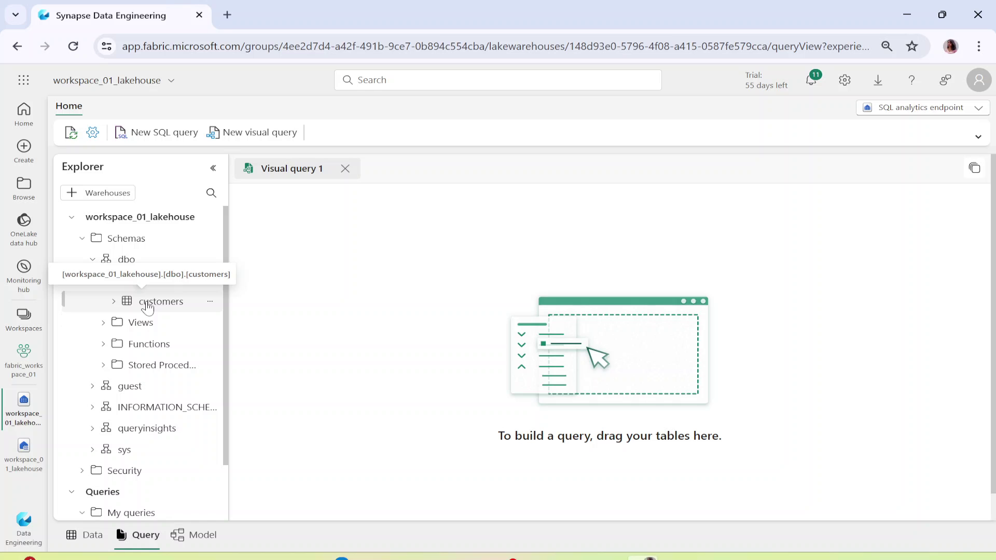
pyautogui.moveTo(148, 307); pyautogui.dragTo(338, 233)
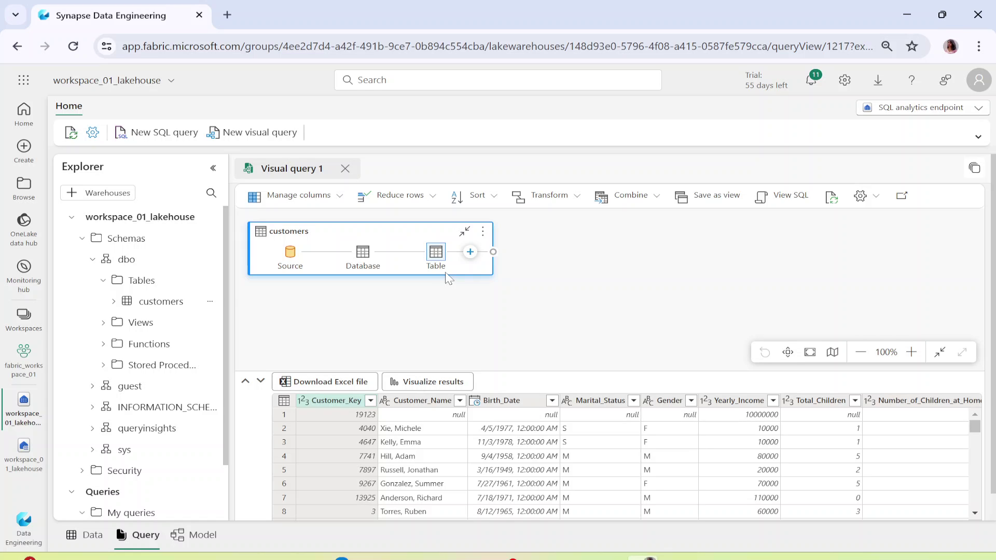
pyautogui.click(902, 198)
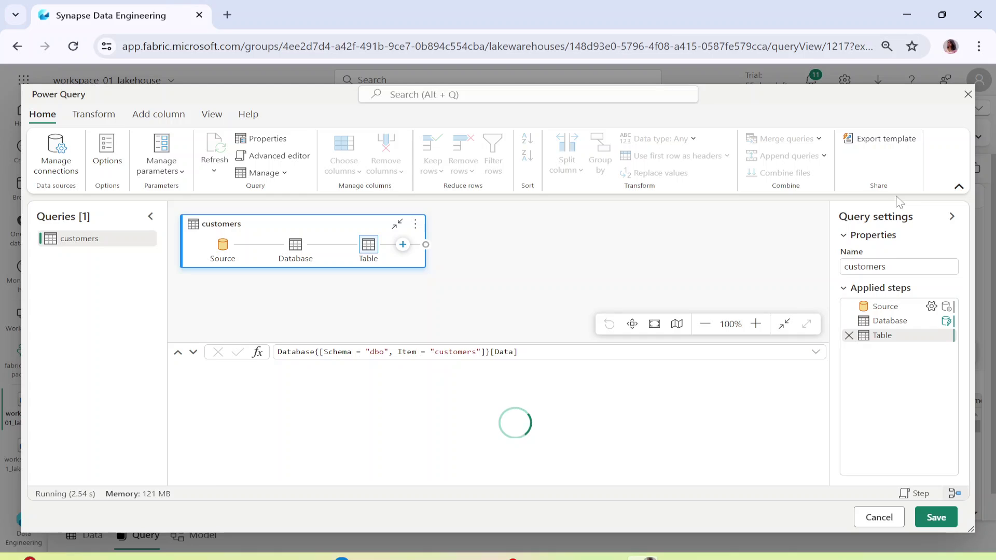
pyautogui.click(878, 517)
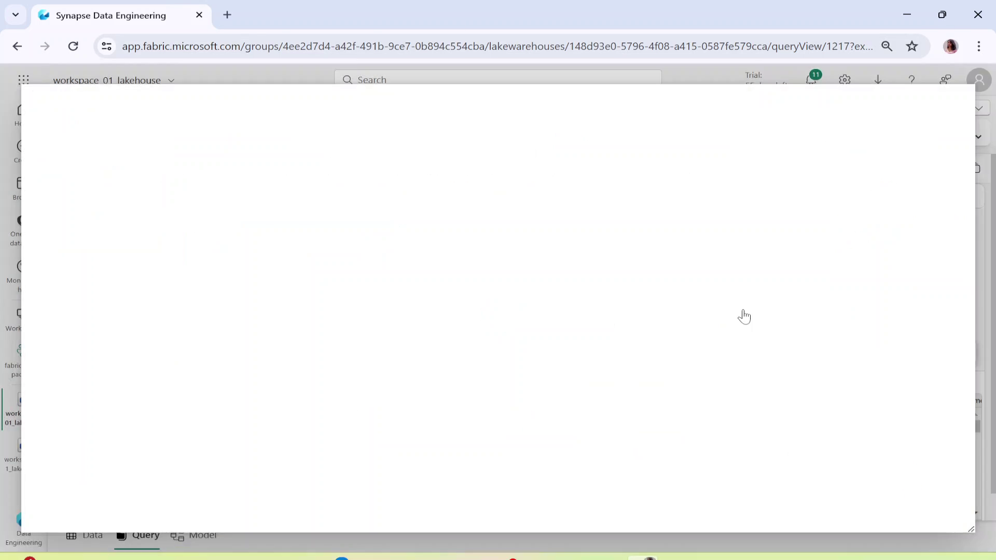
pyautogui.moveTo(138, 305); pyautogui.dragTo(355, 328)
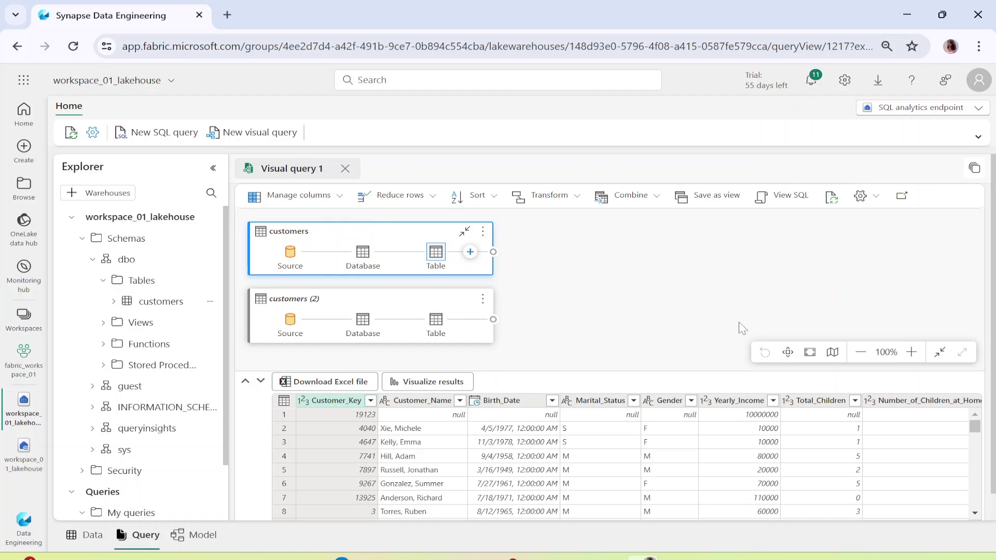
# Step: Open the visual query in the Power Query editor and change the Birth_Date column of customers to the Date type
pyautogui.click(903, 196)
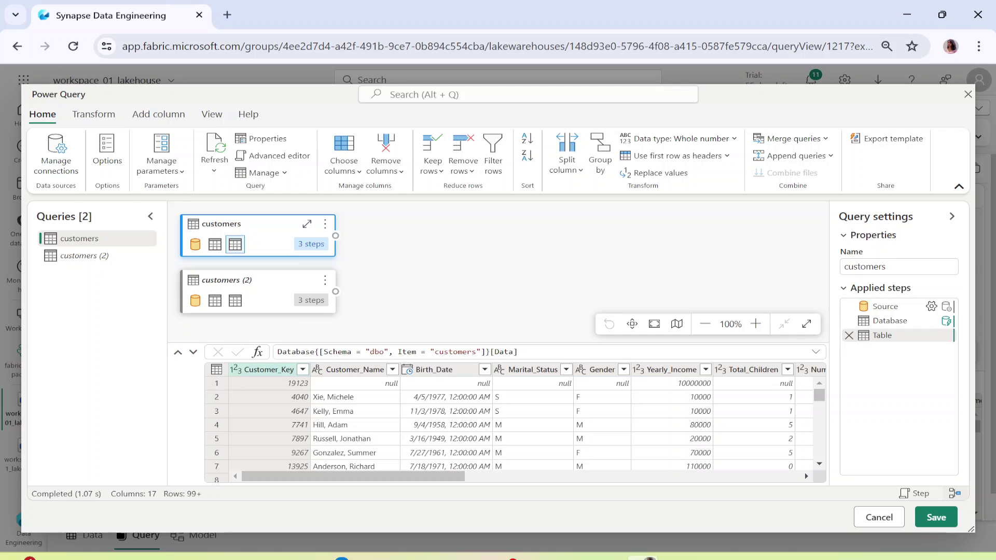
pyautogui.click(450, 371)
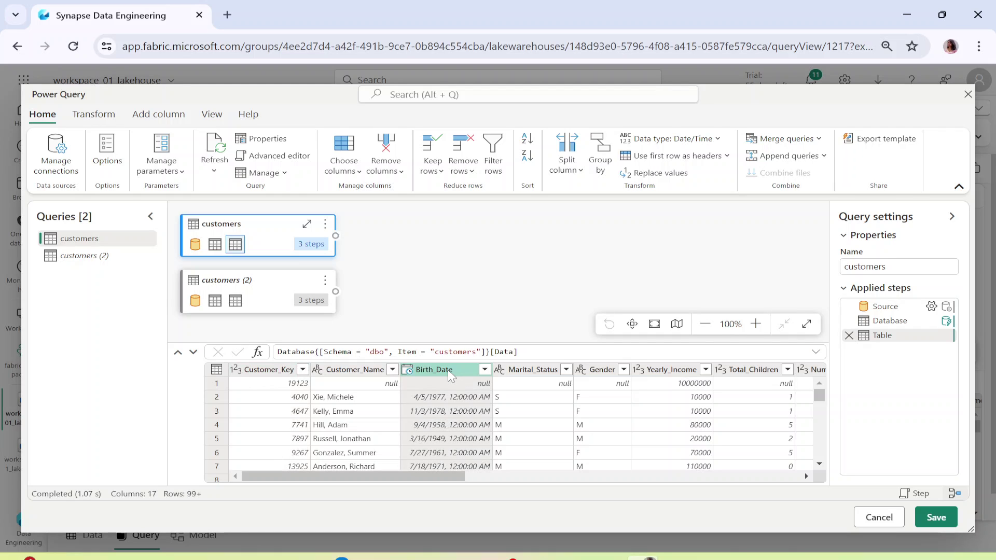
pyautogui.rightClick(448, 371)
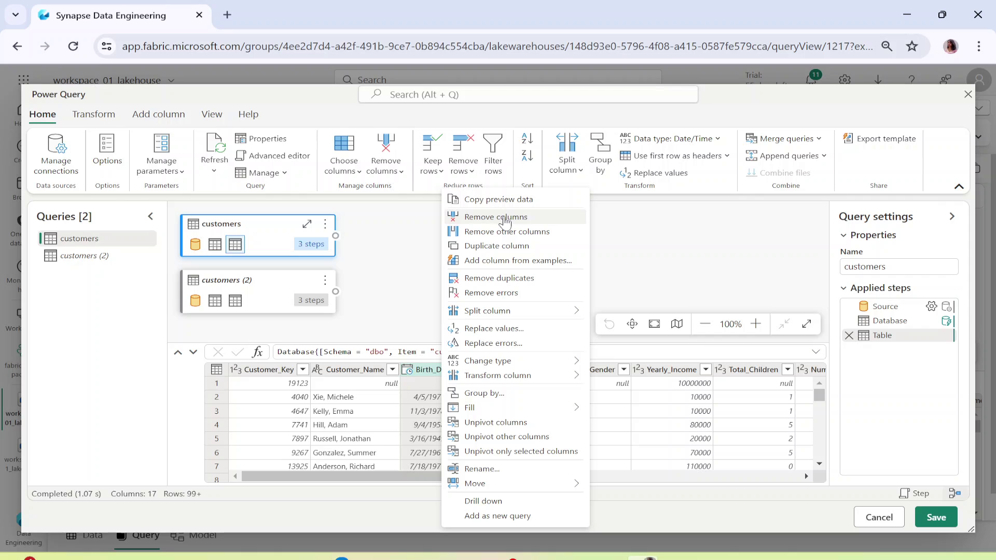
pyautogui.moveTo(497, 380)
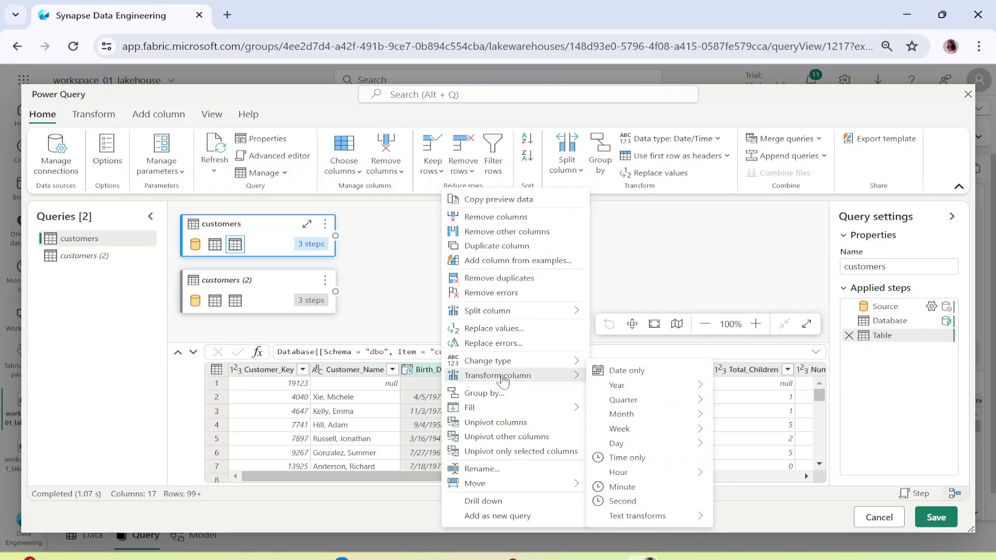
pyautogui.moveTo(485, 363)
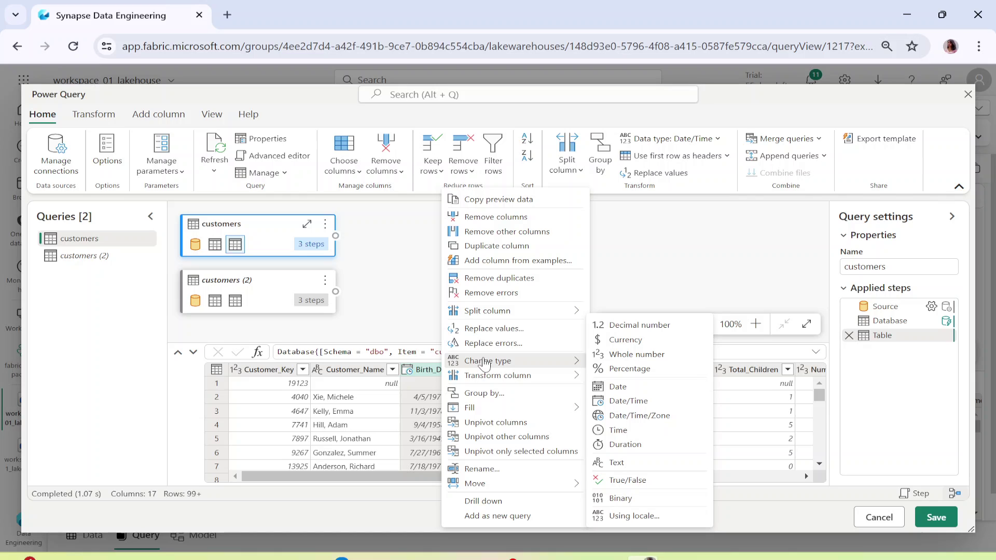
pyautogui.click(620, 389)
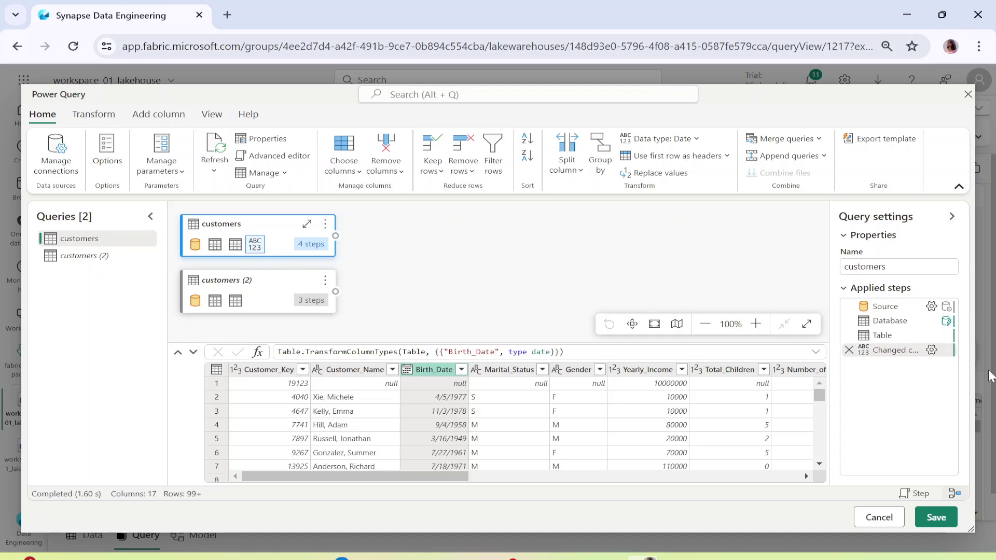
# Step: Remove the Total_Children and Number_of_Children_at_Home columns from the customers query
pyautogui.moveTo(886, 360)
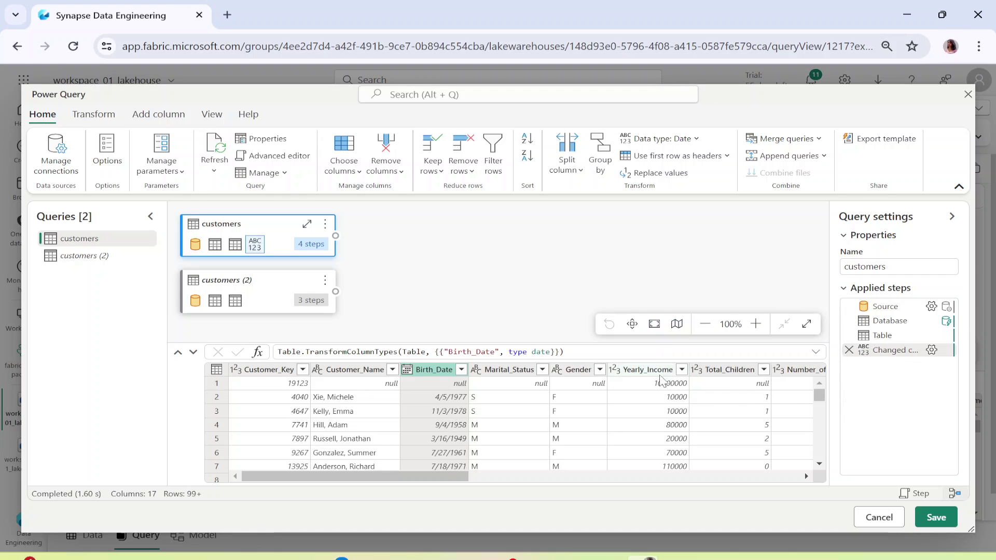
pyautogui.click(720, 370)
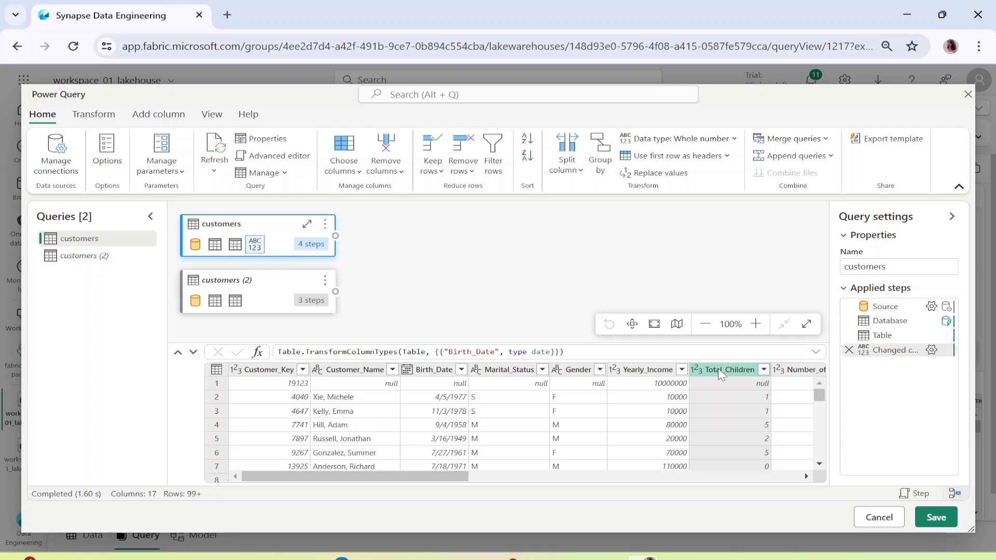
pyautogui.rightClick(720, 373)
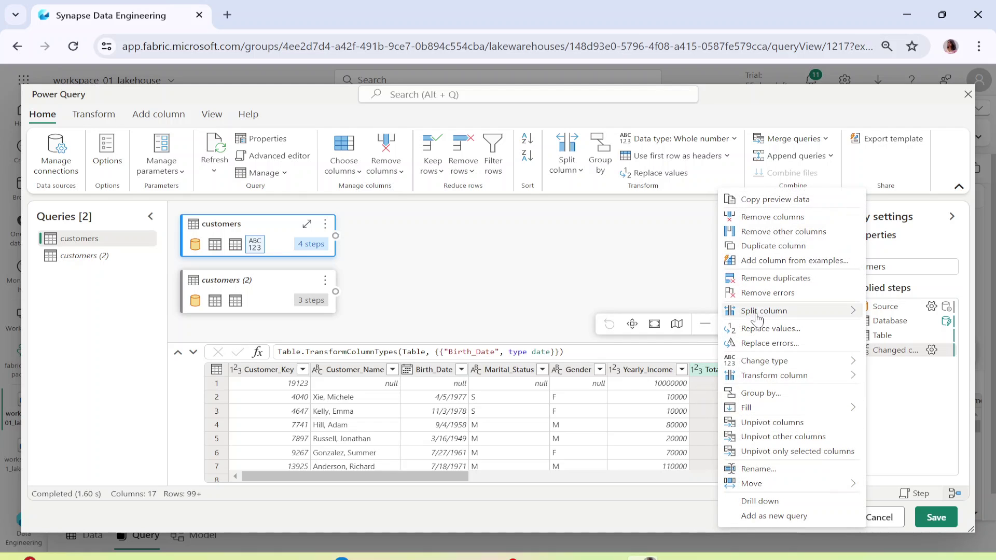
pyautogui.click(753, 217)
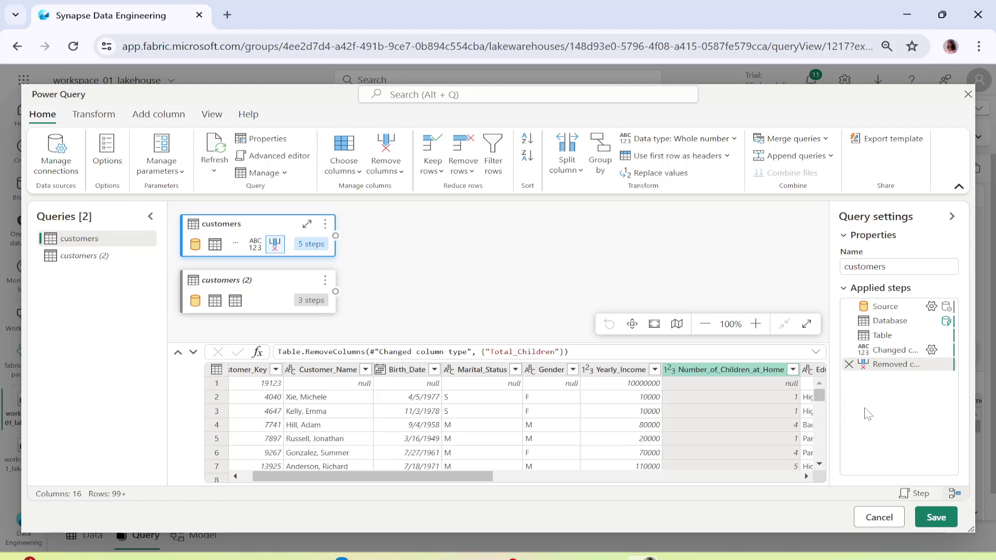
pyautogui.rightClick(741, 370)
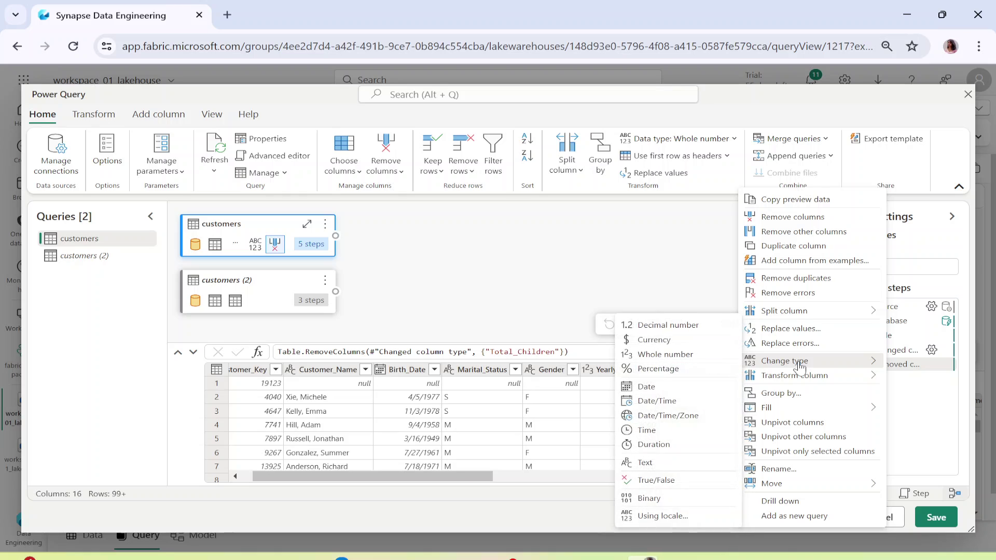
pyautogui.moveTo(800, 366)
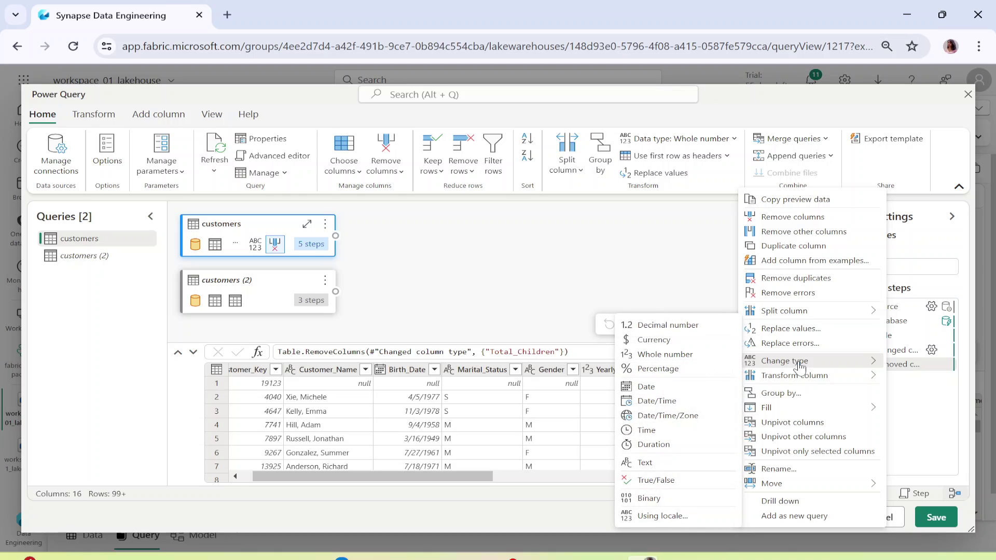
pyautogui.click(772, 216)
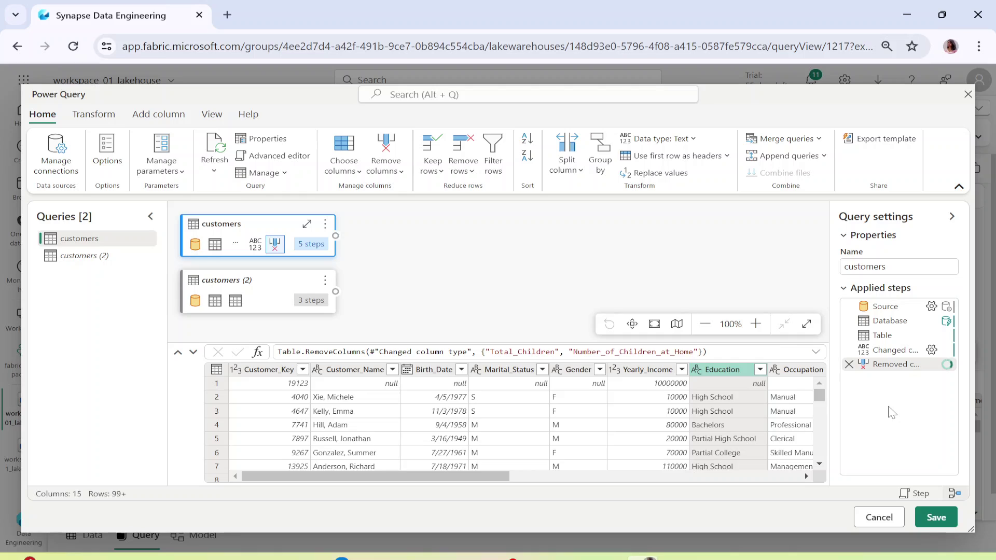
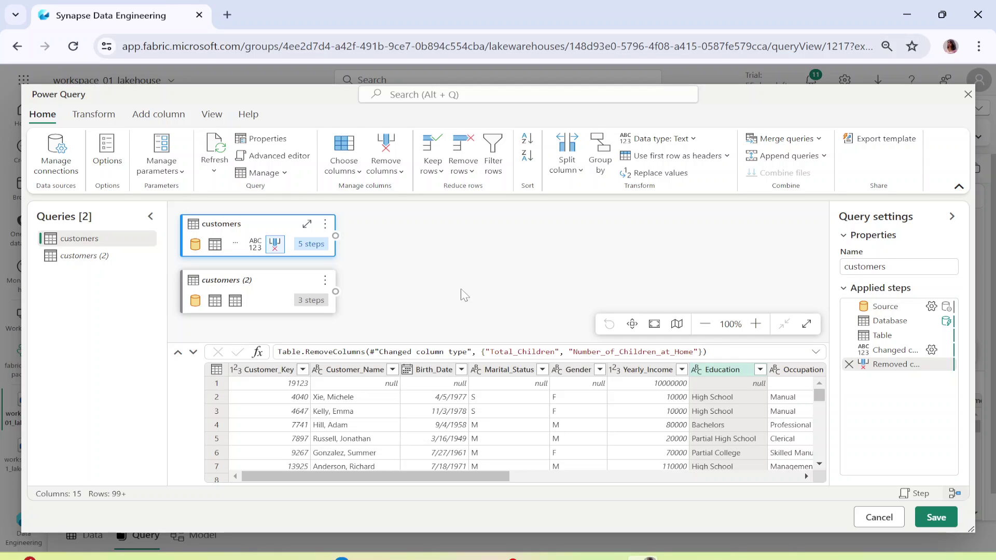
# Step: Merge customers with customers (2) as a new query, matching on Customer_Key with an inner join
pyautogui.rightClick(336, 242)
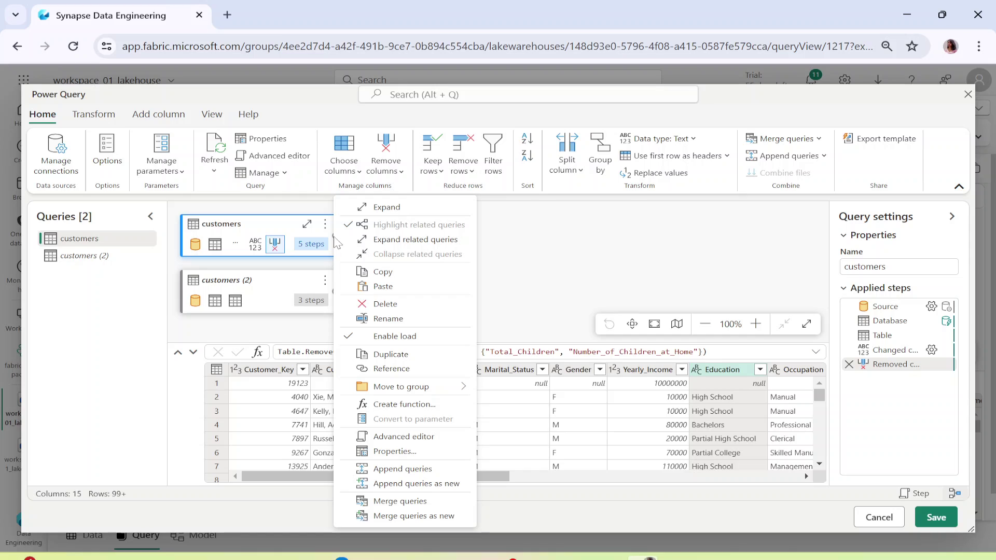
pyautogui.moveTo(314, 244)
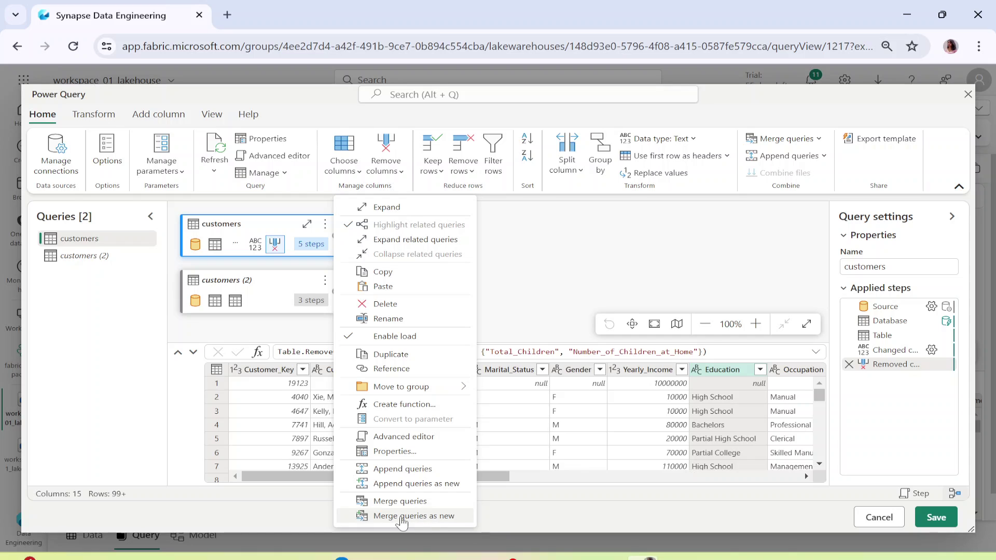
pyautogui.click(427, 519)
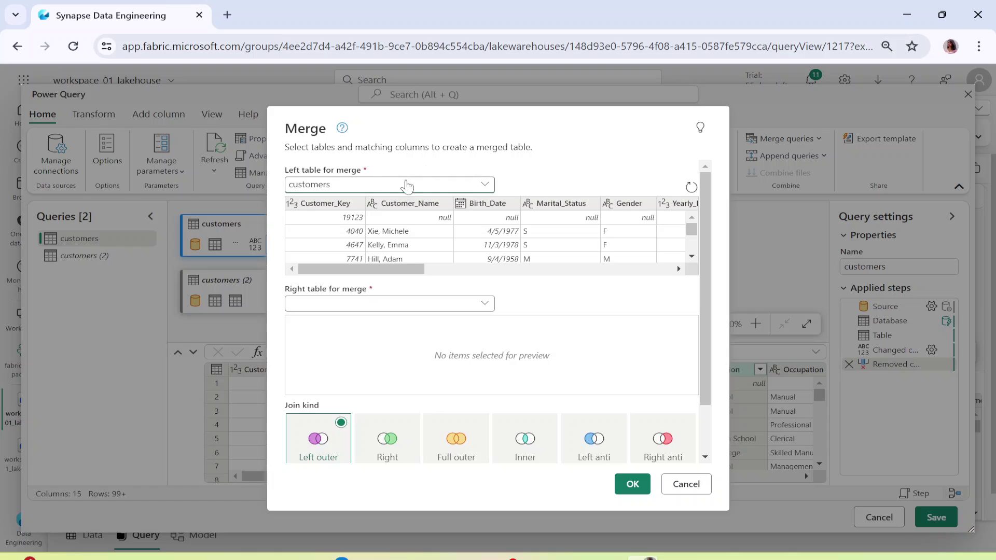
pyautogui.click(322, 204)
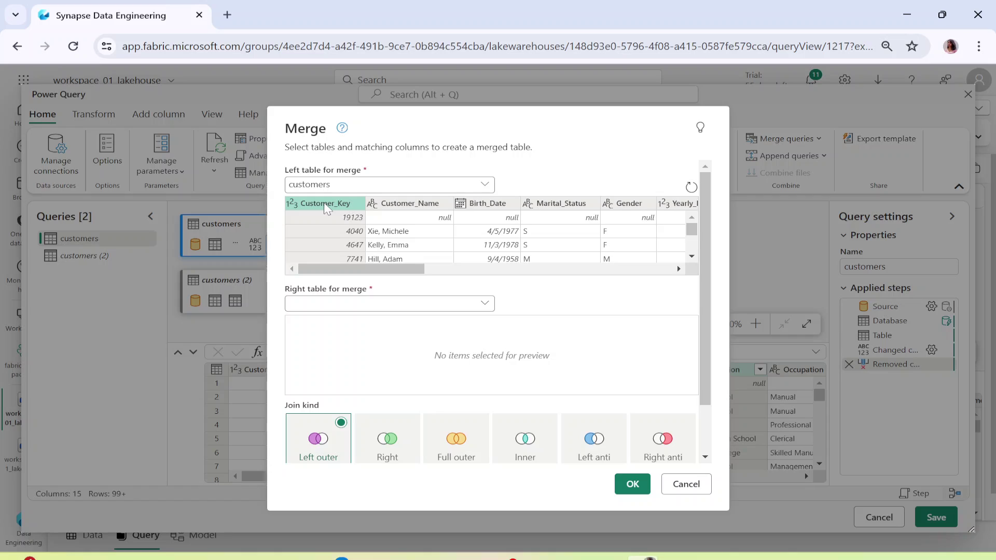
pyautogui.click(389, 306)
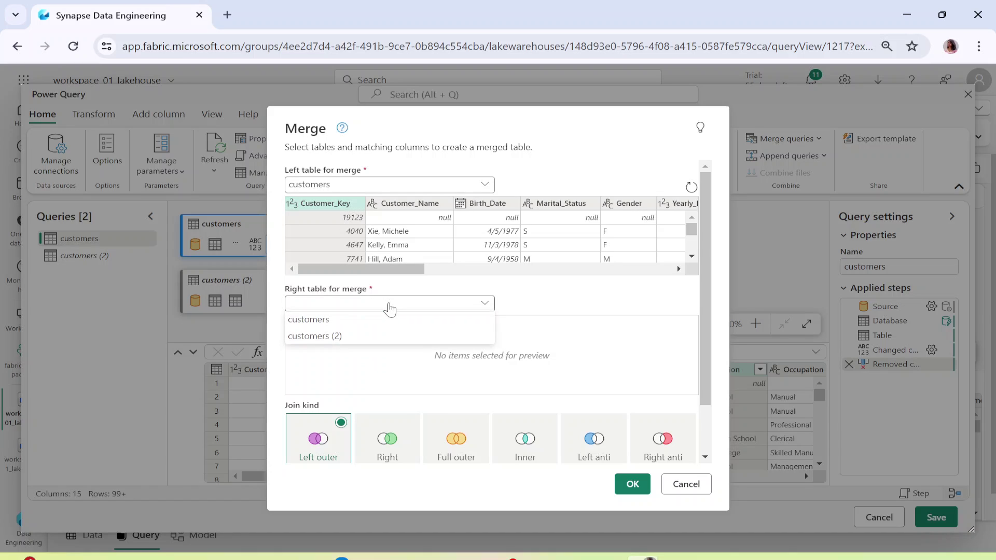
pyautogui.click(306, 340)
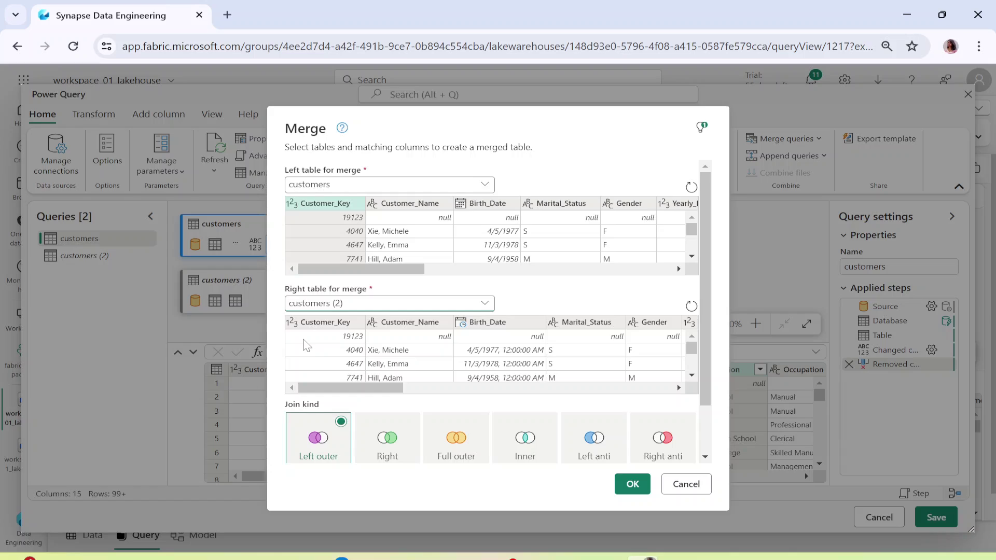
pyautogui.click(317, 326)
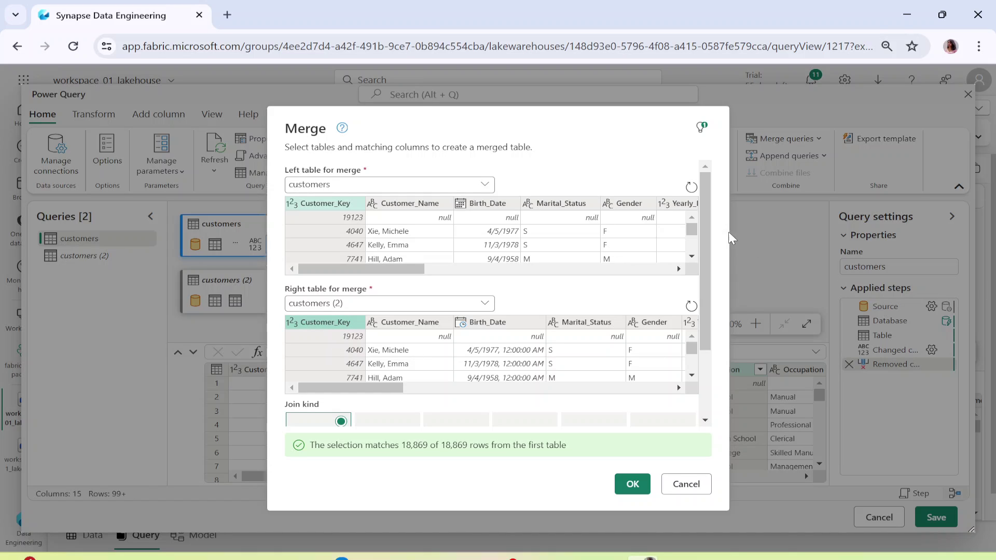
pyautogui.scroll(-2, 269, 375)
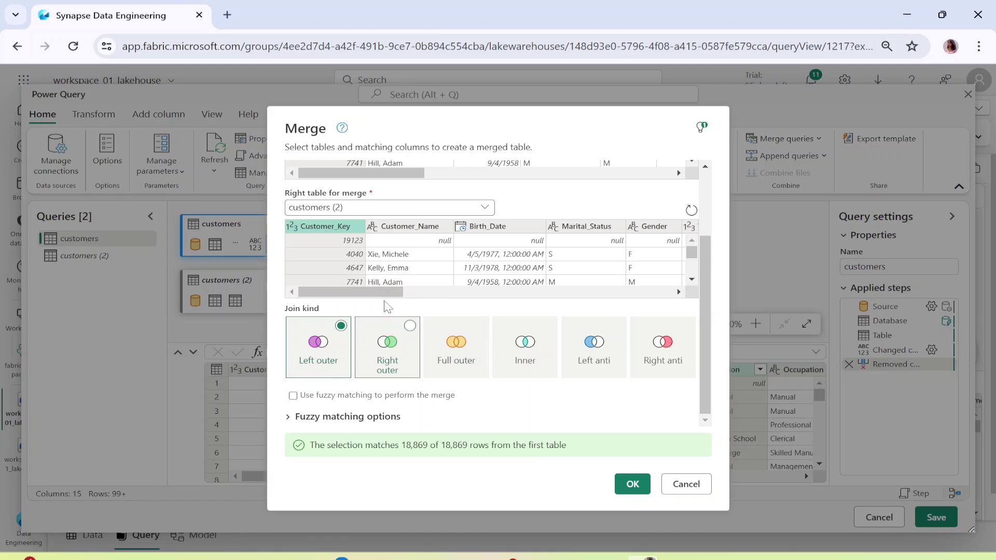
pyautogui.click(514, 370)
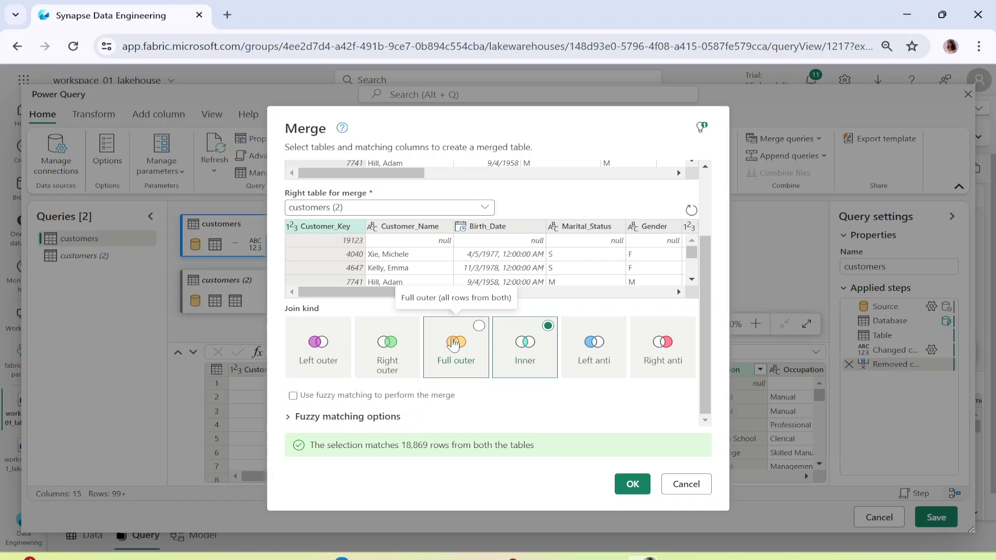
pyautogui.click(629, 488)
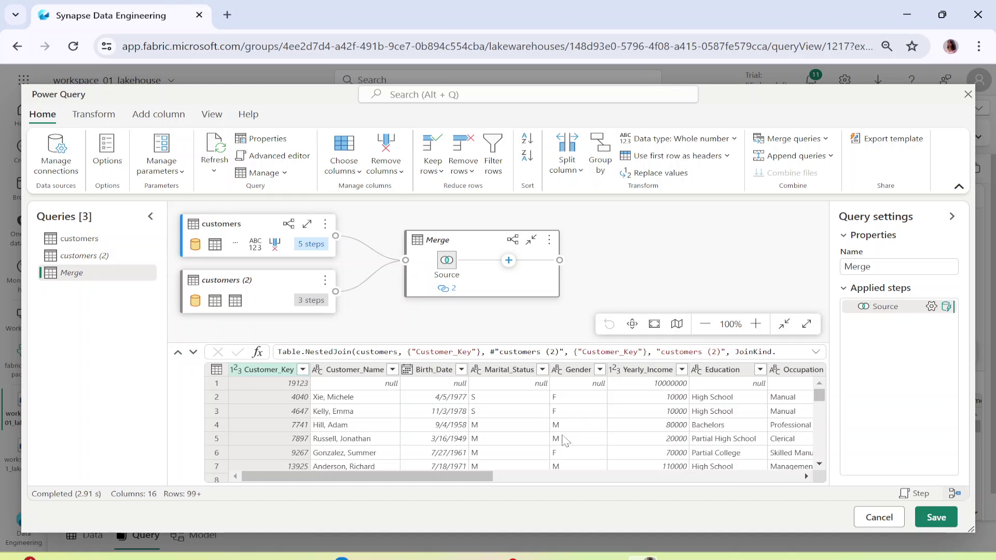
# Step: Remove the Number_of_Cars_Owned column from the Merge query
pyautogui.moveTo(474, 476); pyautogui.dragTo(794, 476)
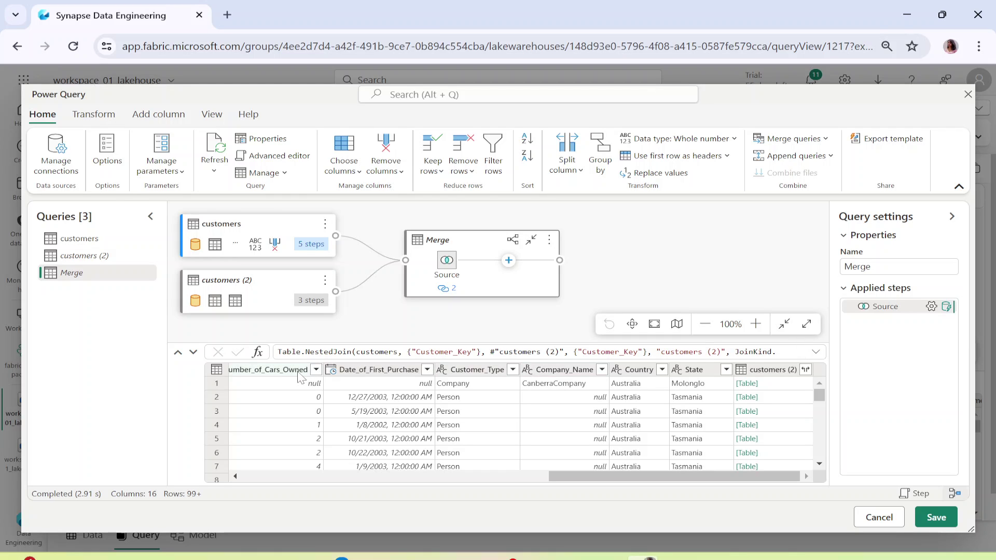
pyautogui.rightClick(281, 373)
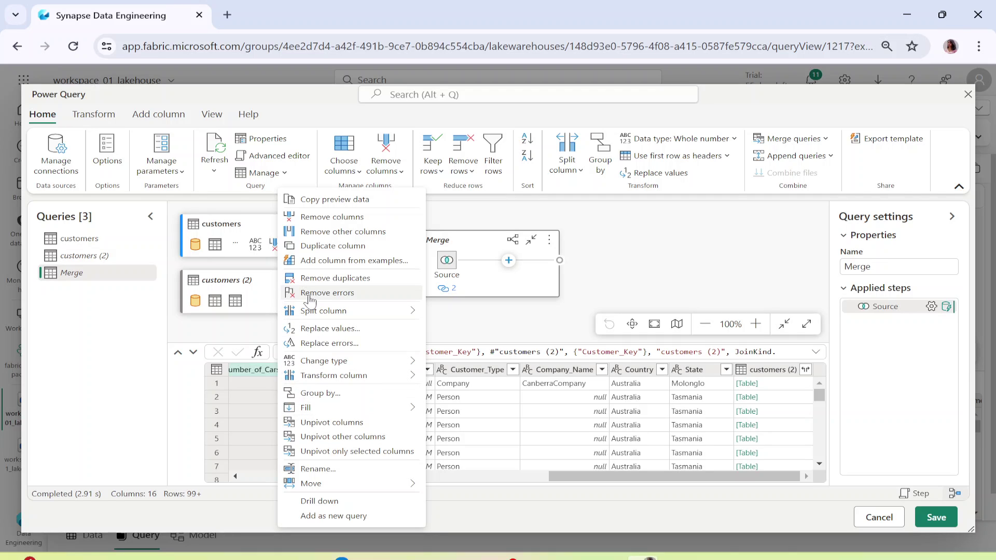
pyautogui.click(328, 222)
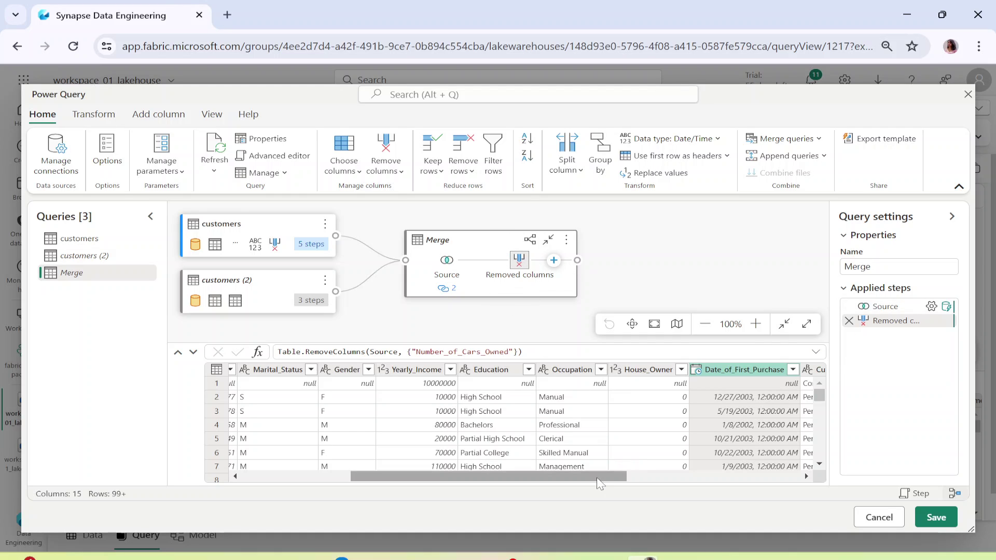
# Step: Expand the customers (2) column of Merge to only Customer_Name, Marital_Status and Yearly_Income without a prefix, and save the Power Query changes
pyautogui.moveTo(597, 476); pyautogui.dragTo(769, 476)
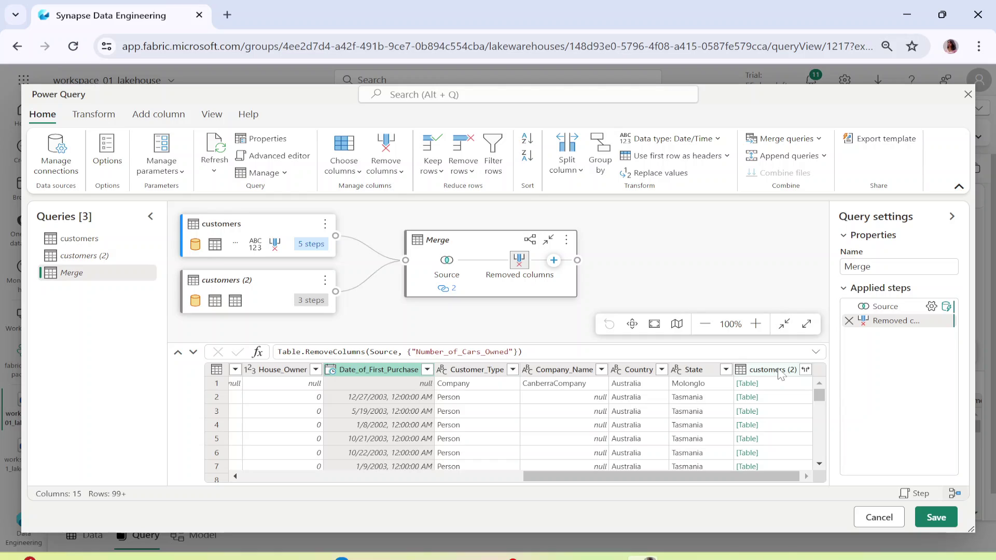
pyautogui.click(806, 370)
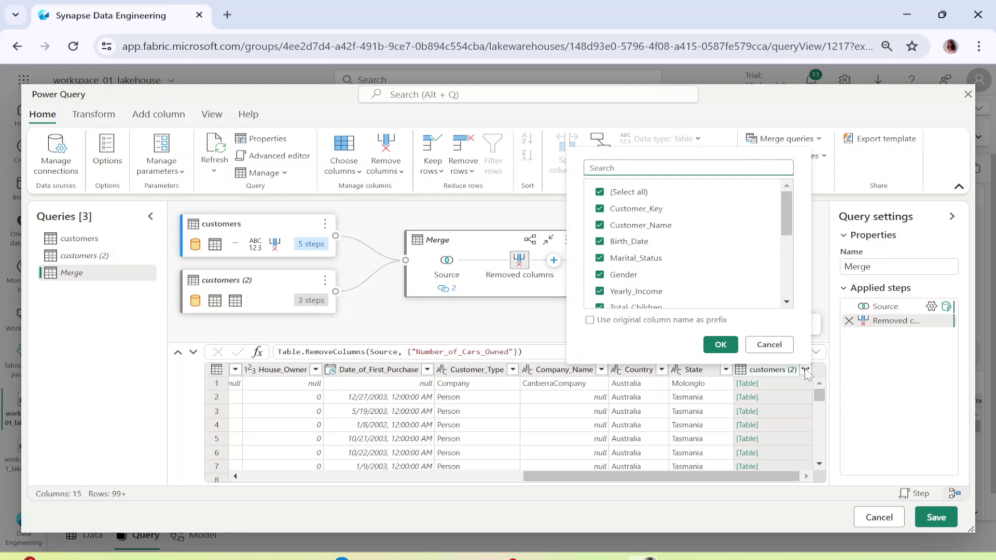
pyautogui.click(651, 193)
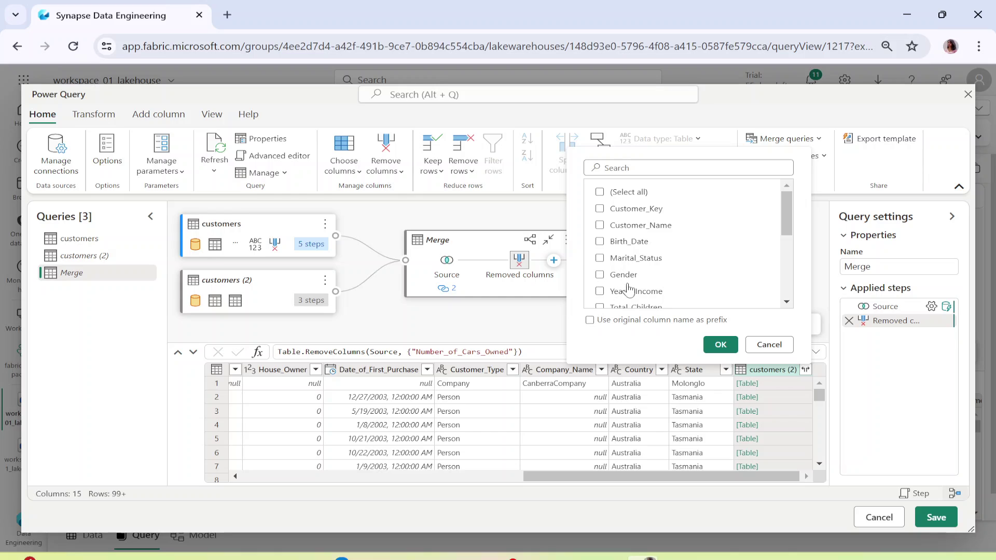
pyautogui.click(603, 292)
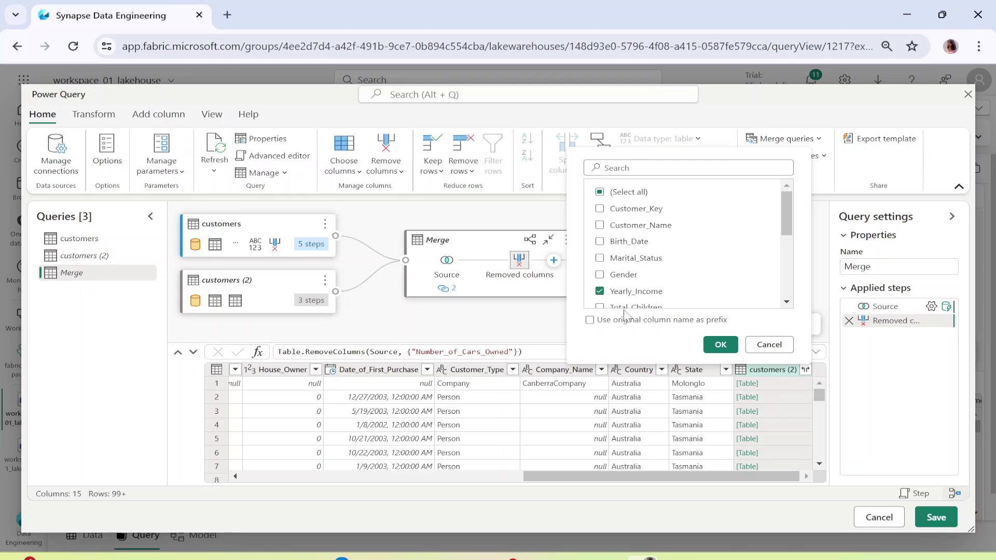
pyautogui.click(629, 230)
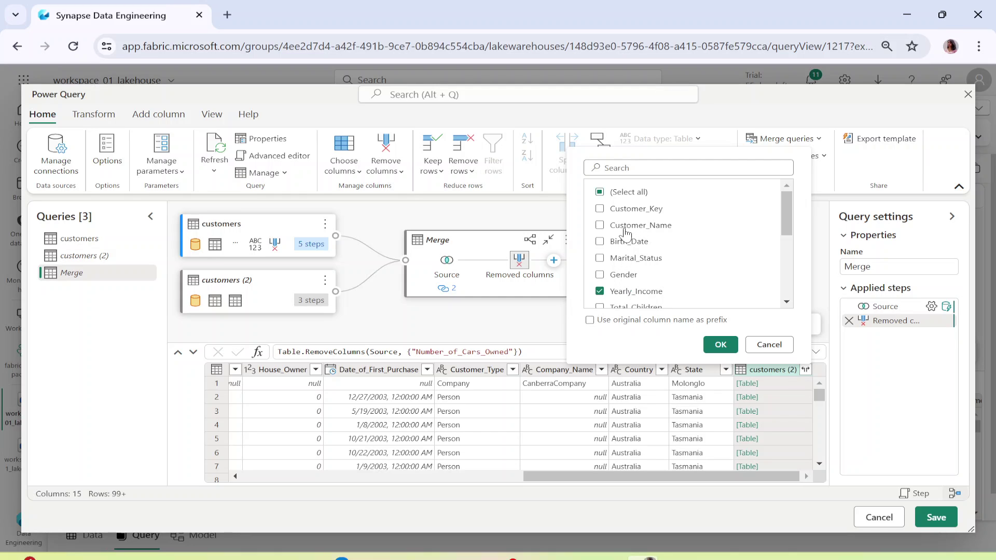
pyautogui.click(626, 259)
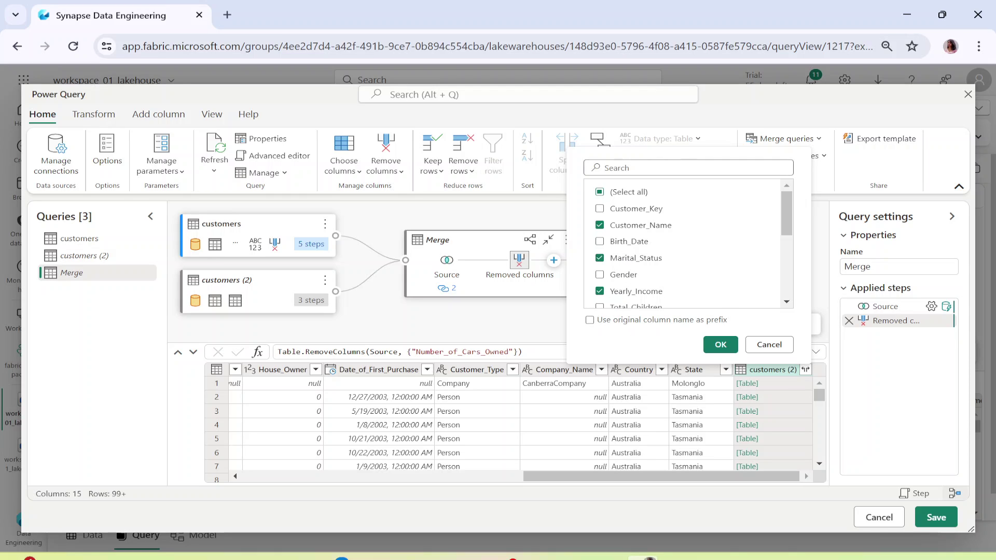
pyautogui.click(720, 345)
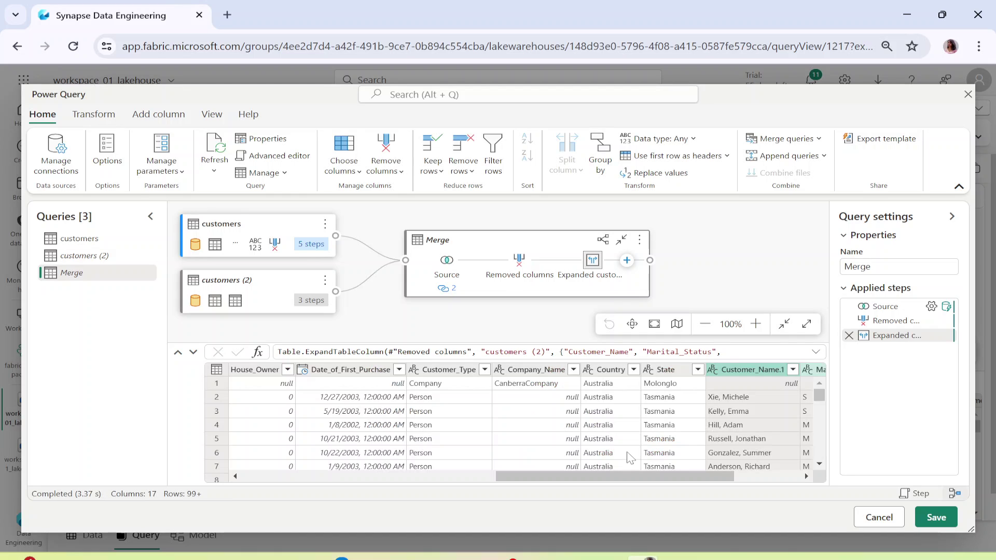
pyautogui.moveTo(657, 476); pyautogui.dragTo(771, 482)
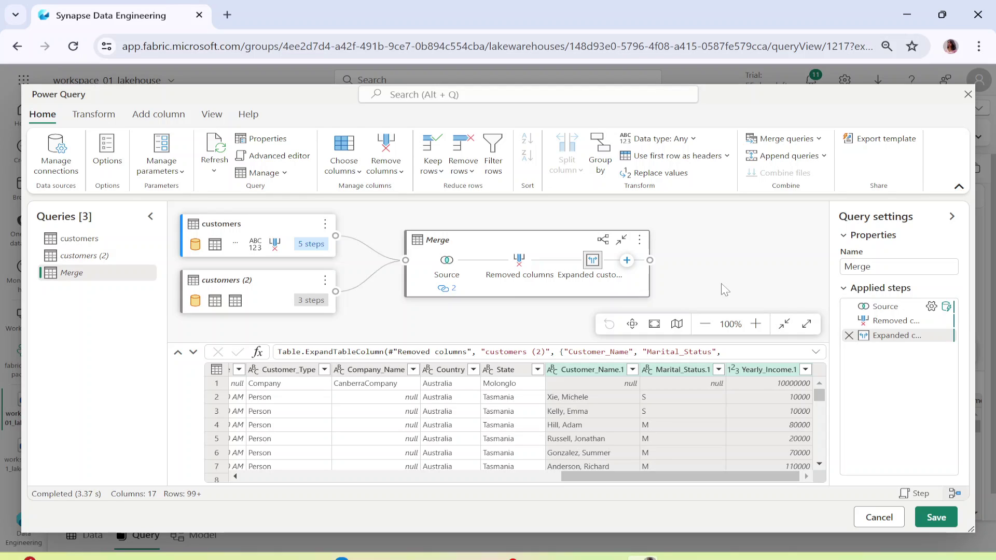
pyautogui.click(935, 518)
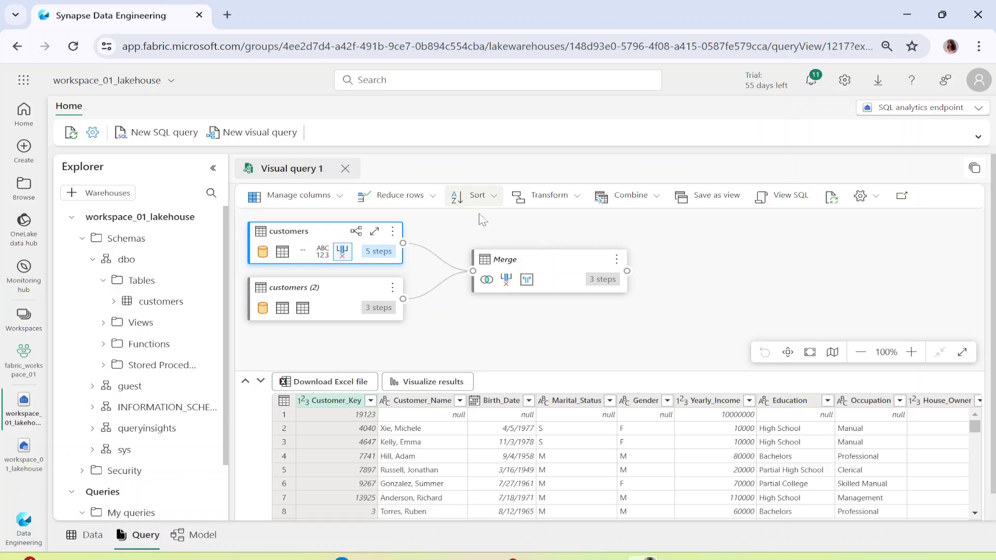
# Step: Remove the Marital_Status and Gender columns from the Merge query on the visual query canvas
pyautogui.click(565, 281)
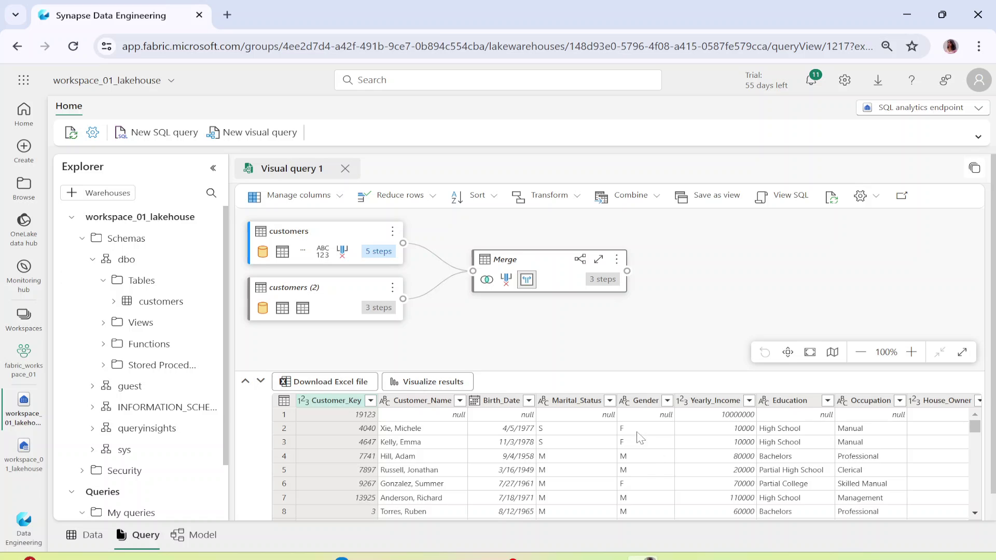
pyautogui.click(573, 401)
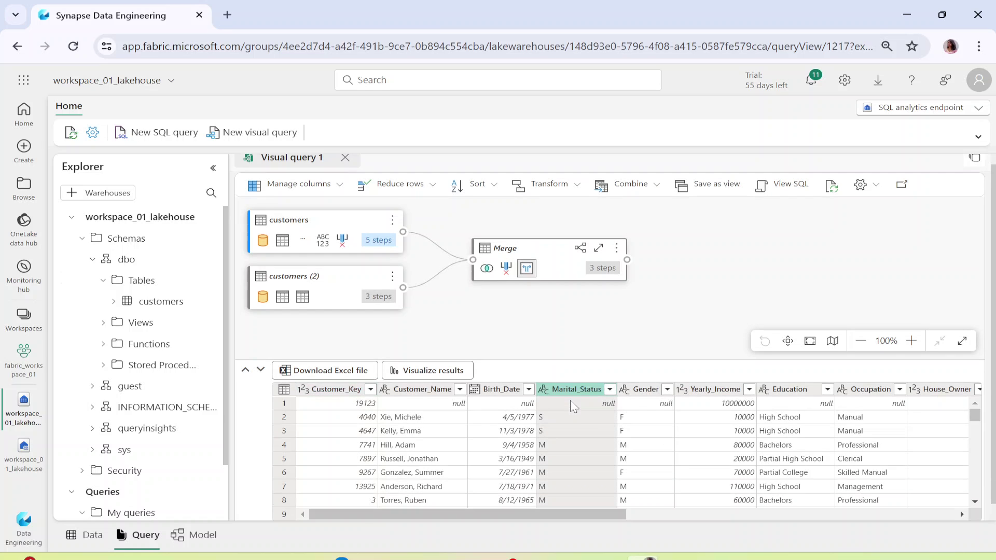
pyautogui.rightClick(568, 388)
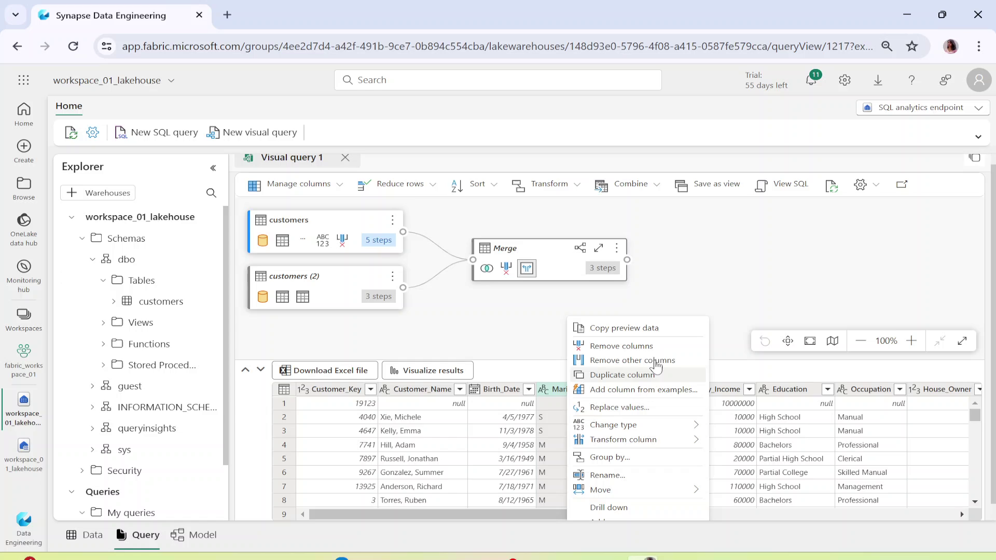
pyautogui.click(630, 346)
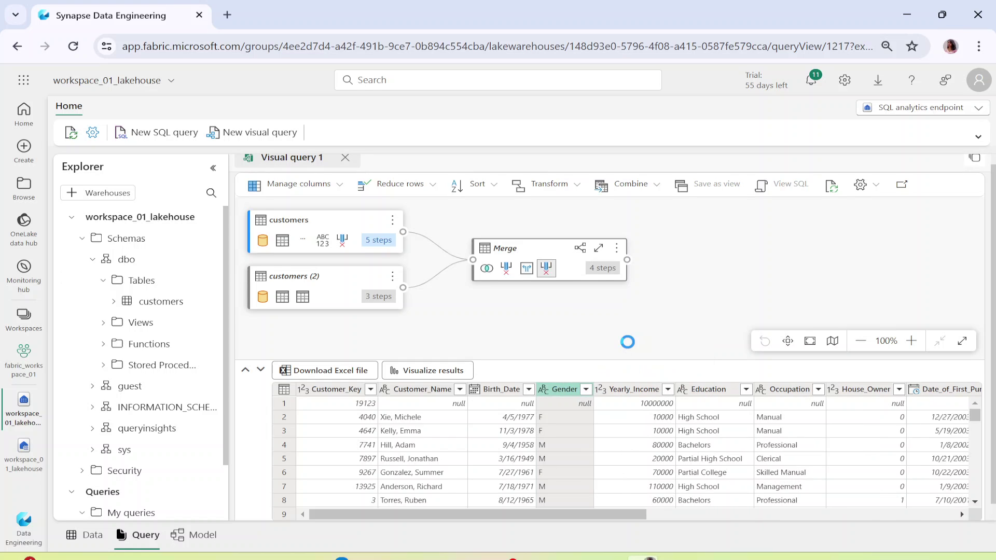
pyautogui.rightClick(565, 395)
pyautogui.click(583, 348)
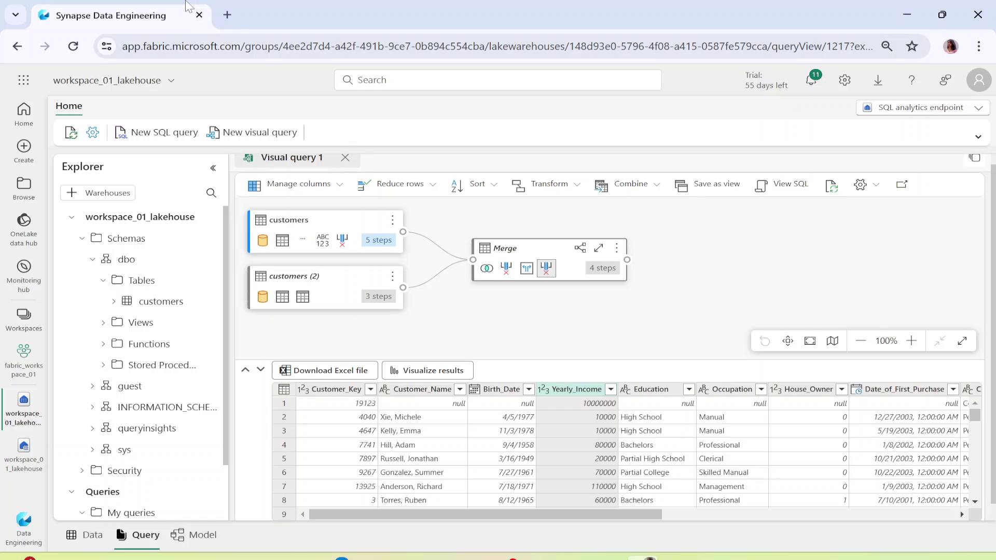
# Step: Replace the current browser tab with a new one and open the Microsoft Fabric home page at app.fabric.microsoft.com
pyautogui.click(229, 18)
pyautogui.click(199, 17)
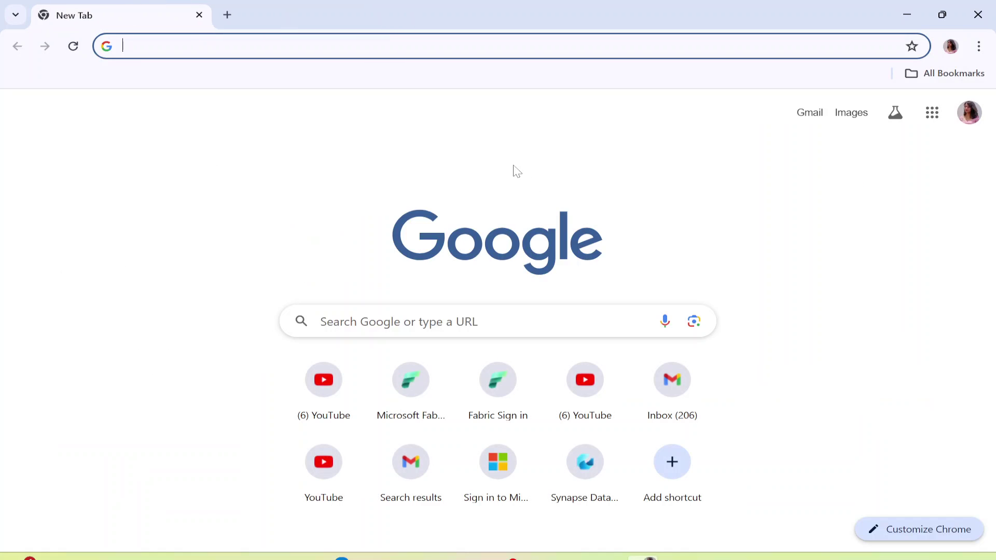
pyautogui.write('appf')
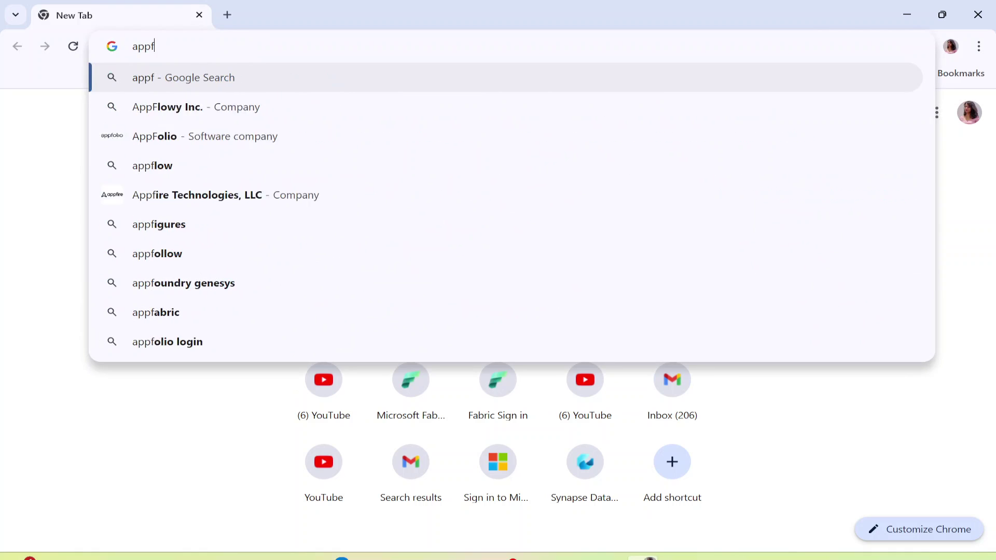
pyautogui.press('BackSpace')
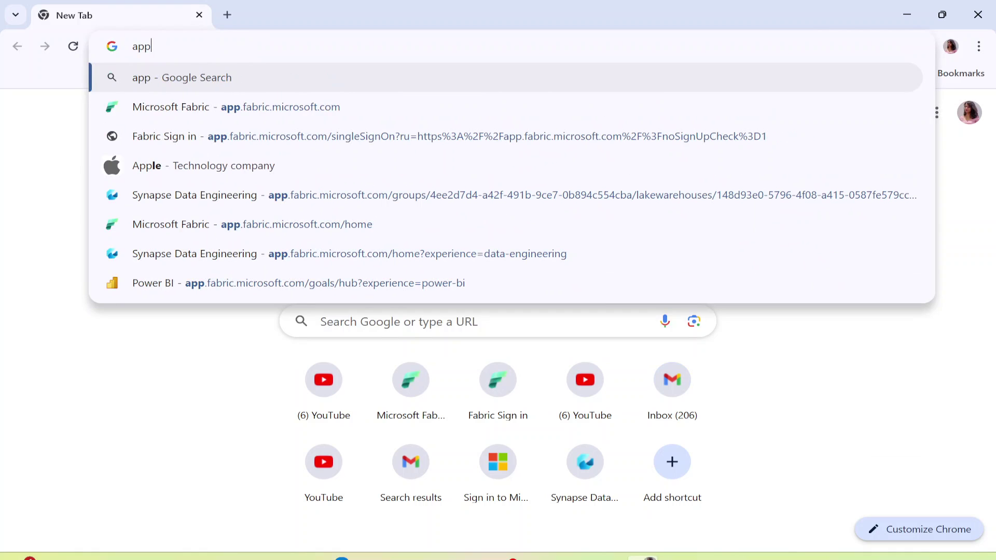
pyautogui.click(333, 106)
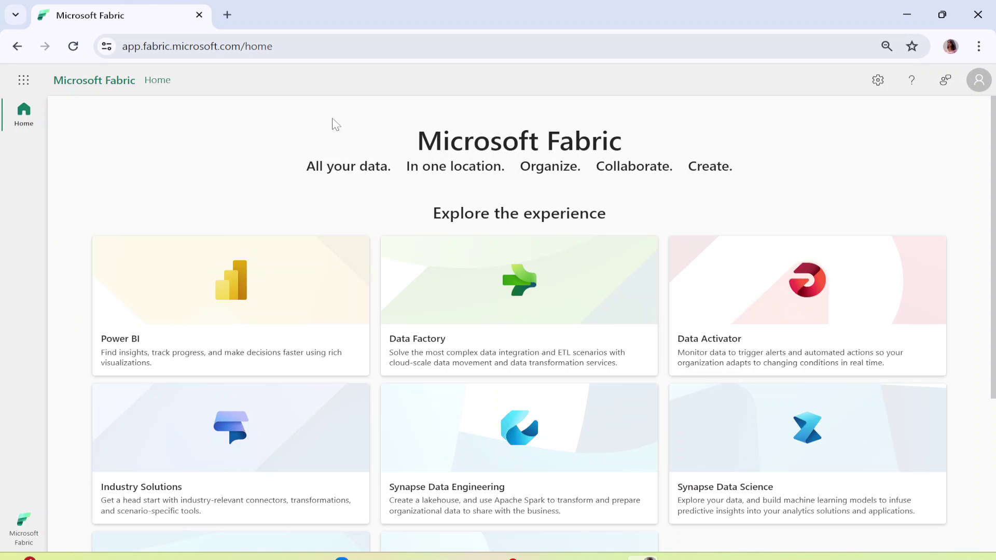
# Step: Switch to the Synapse Data Engineering experience and open the workspace_01_lakehouse lakehouse in fabric_workspace_01
pyautogui.click(28, 524)
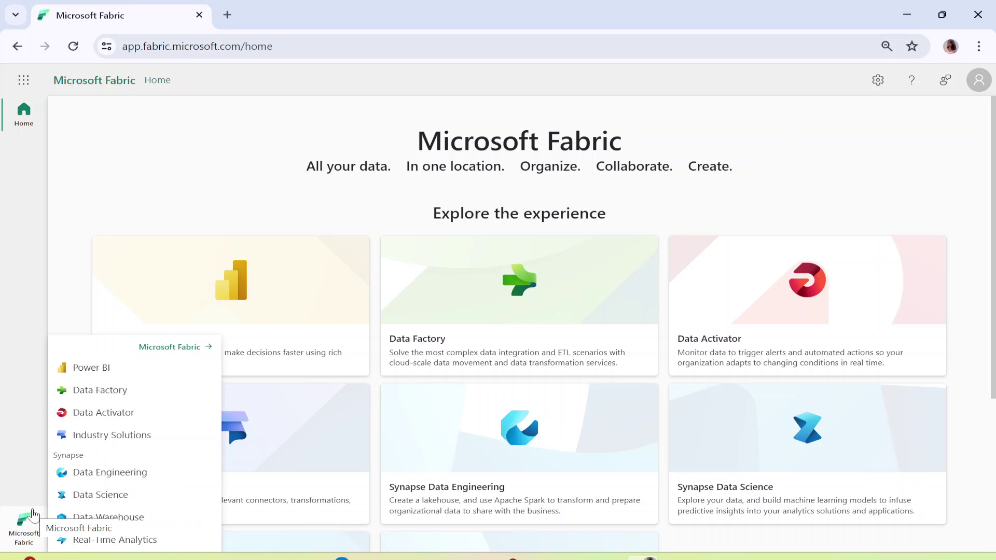
pyautogui.click(83, 471)
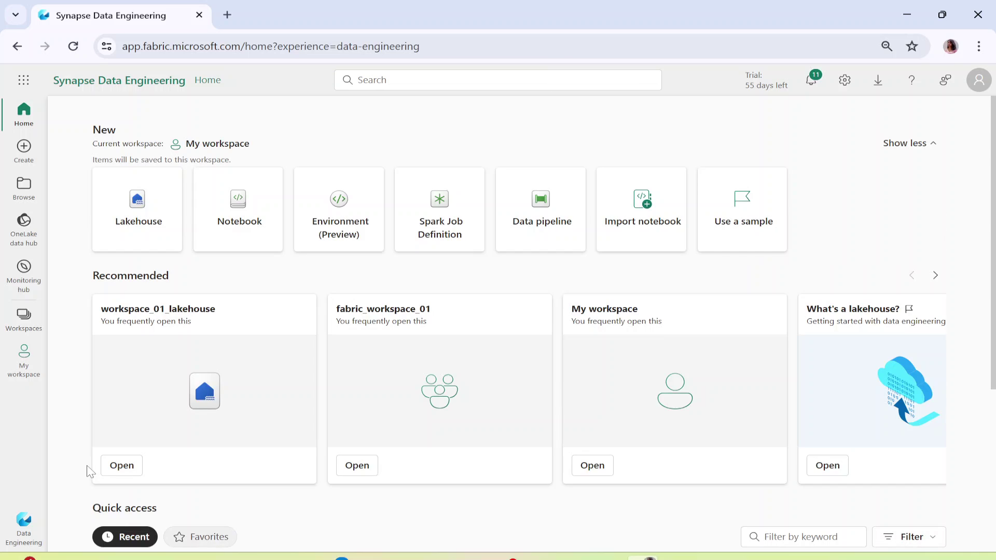
pyautogui.click(393, 325)
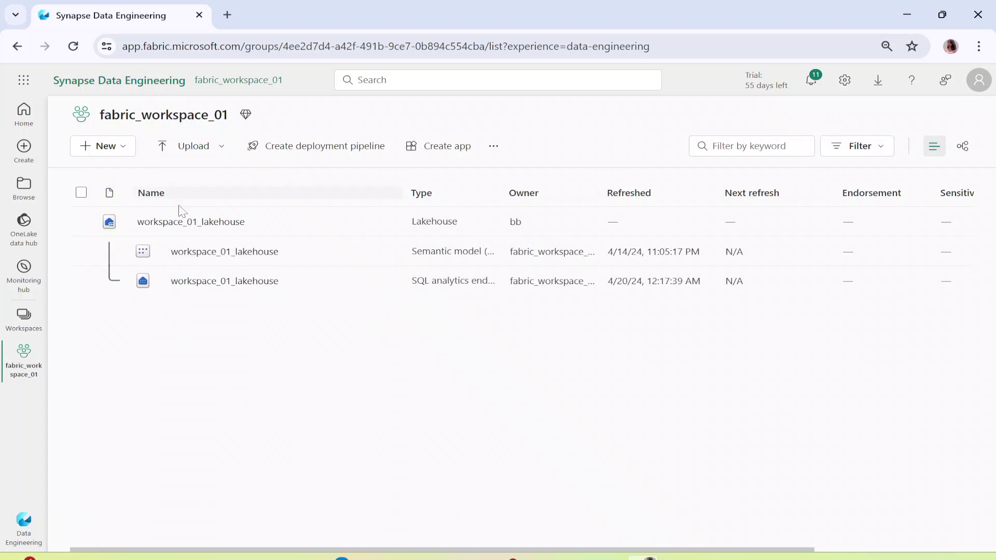
pyautogui.click(167, 224)
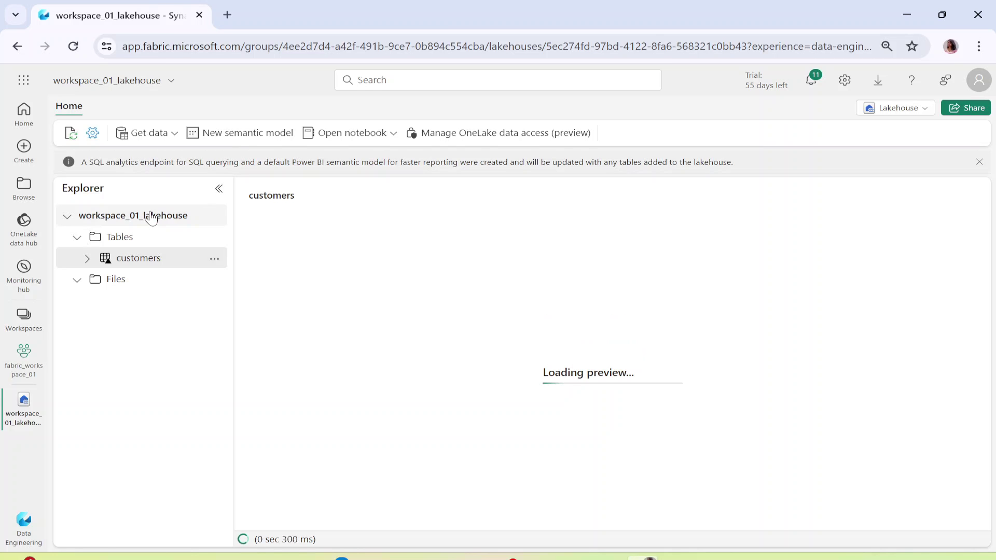
# Step: Switch the lakehouse to its SQL analytics endpoint, open Visual query 1 and expand the steps of the Merge query
pyautogui.click(921, 112)
pyautogui.click(822, 174)
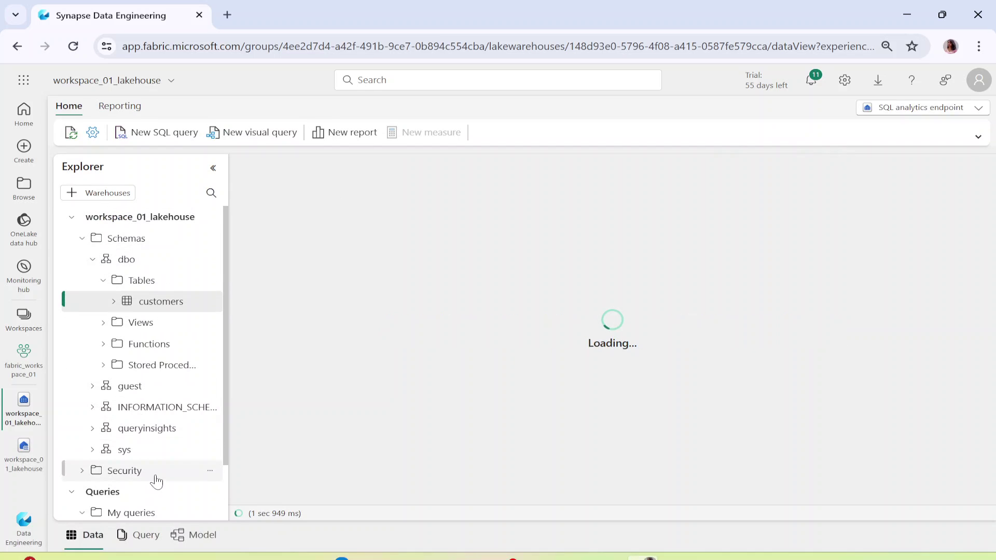
pyautogui.scroll(-2, 173, 360)
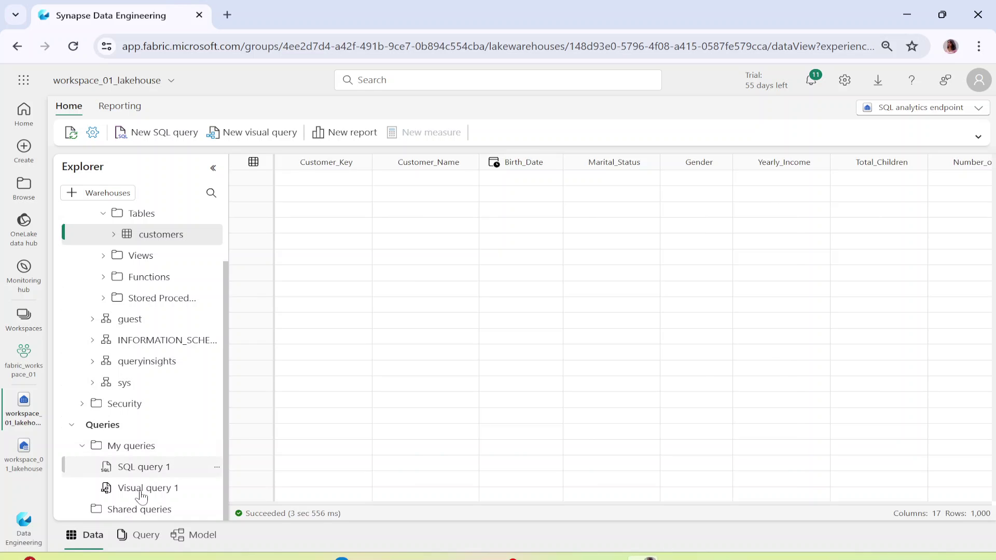
pyautogui.click(141, 493)
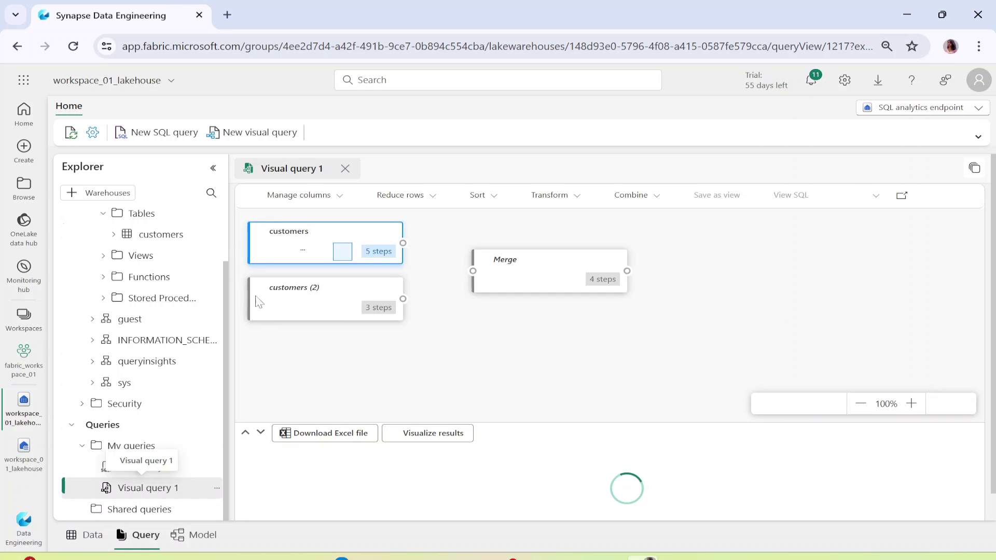
pyautogui.click(602, 280)
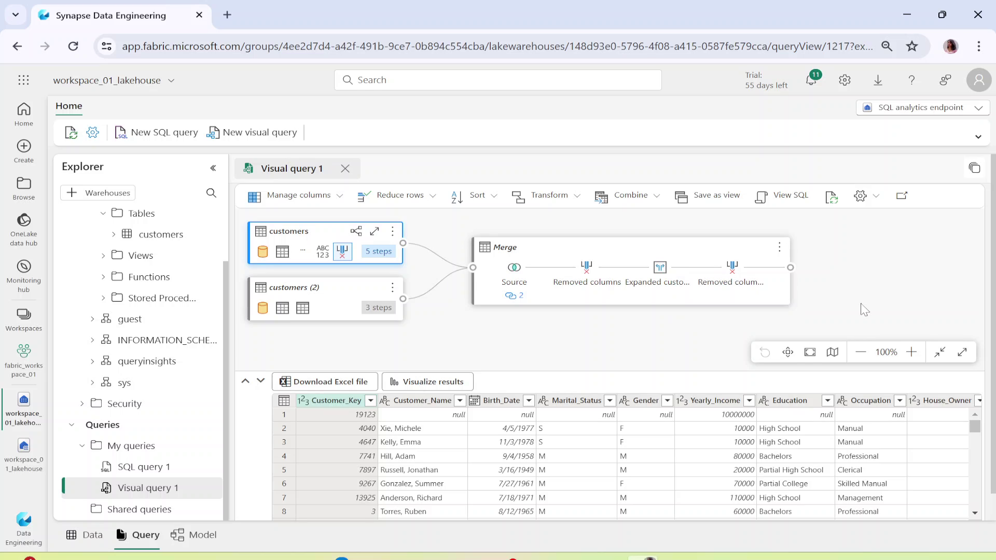
# Step: Preview the output of the Merge, customers and customers (2) queries and review the SQL generated for the visual query
pyautogui.click(732, 266)
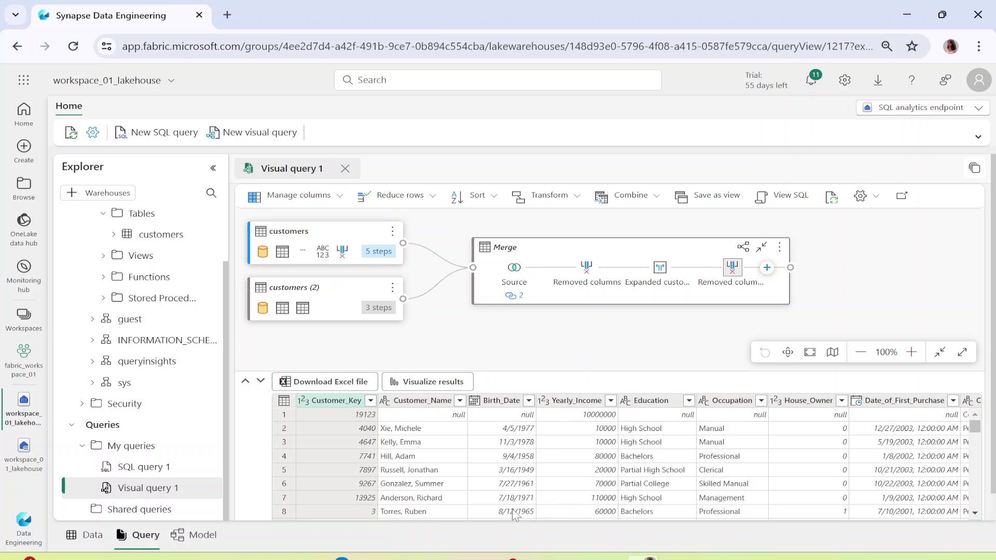
pyautogui.click(302, 230)
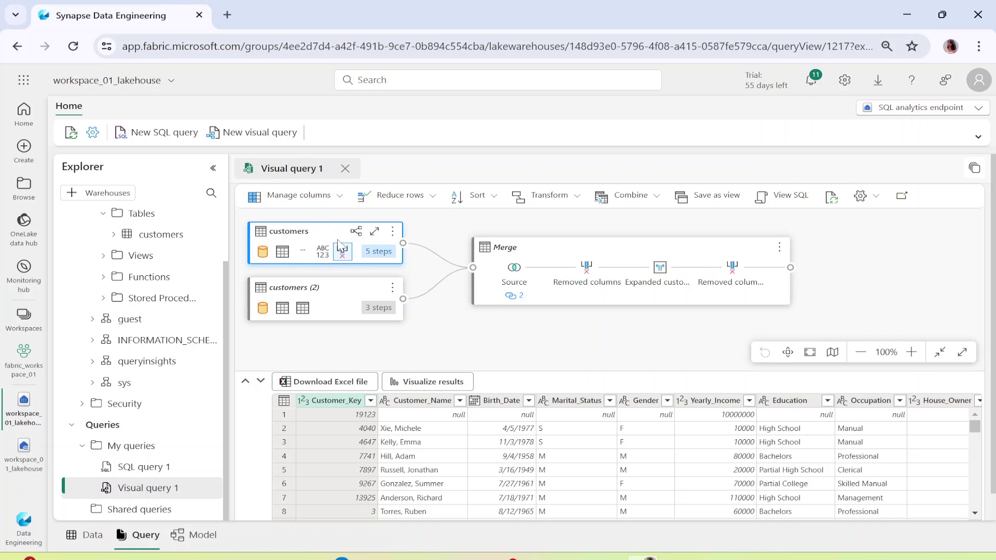
pyautogui.click(324, 296)
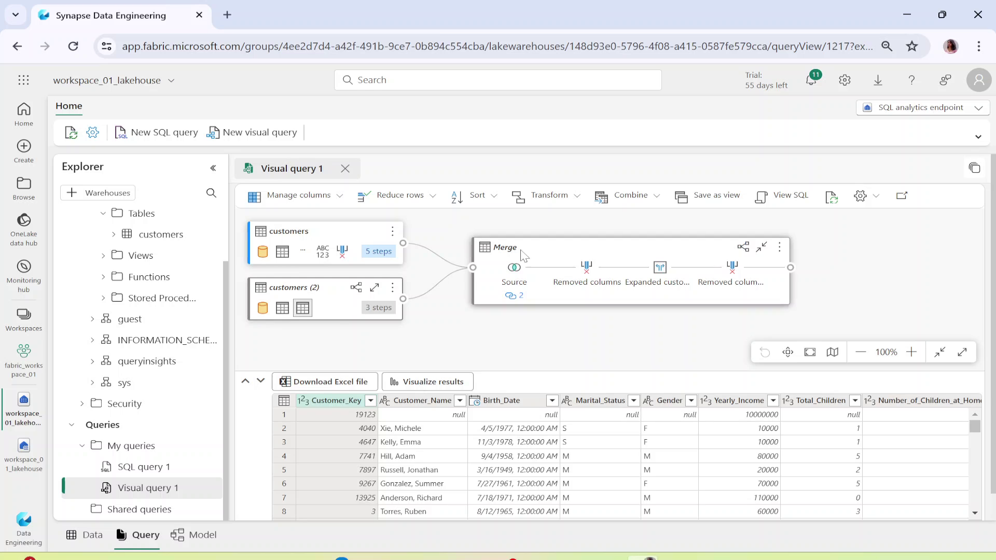
pyautogui.click(577, 257)
pyautogui.moveTo(470, 272)
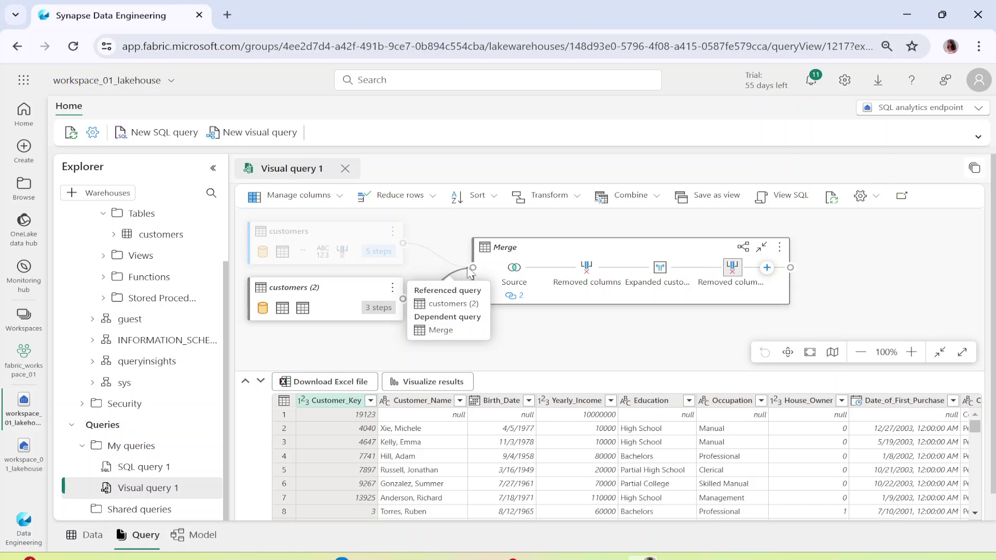
pyautogui.click(790, 197)
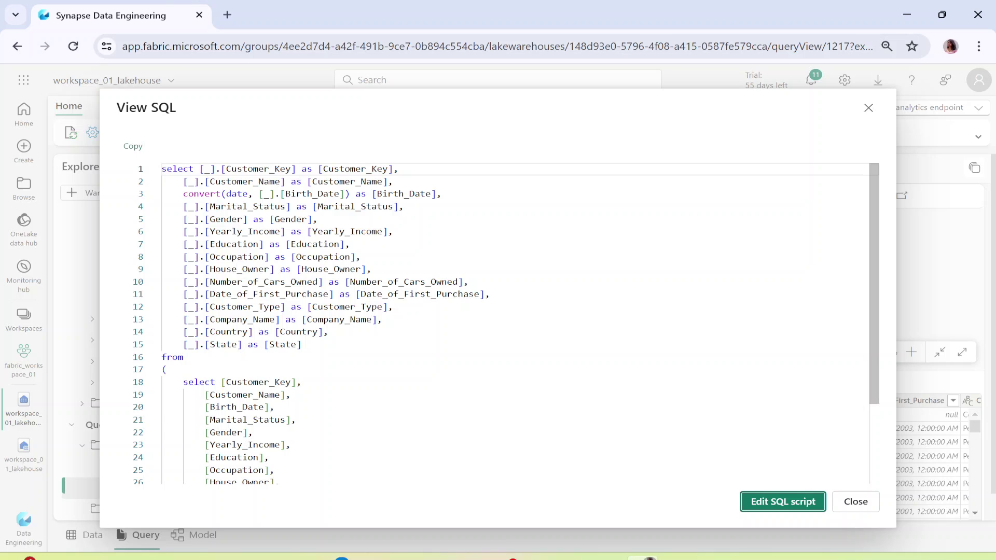
pyautogui.scroll(-2, 492, 322)
pyautogui.scroll(2, 493, 321)
pyautogui.click(855, 502)
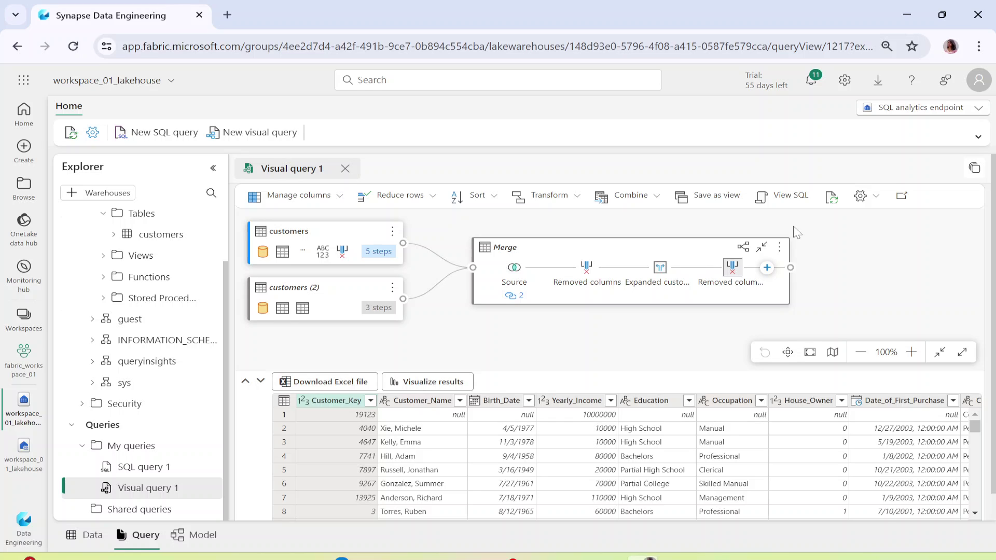
# Step: Save the visual query as a view named visual_query_1 in the dbo schema
pyautogui.click(710, 196)
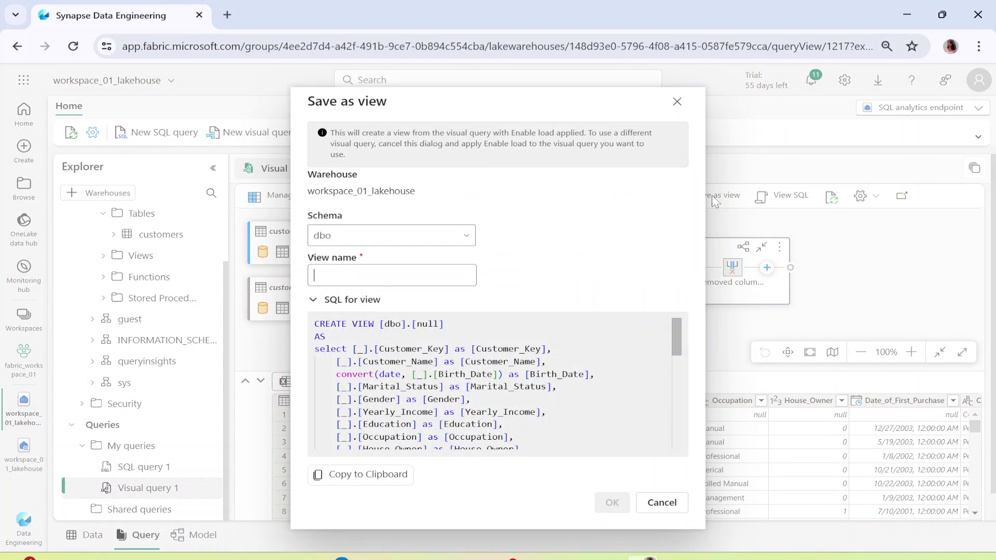
pyautogui.click(434, 243)
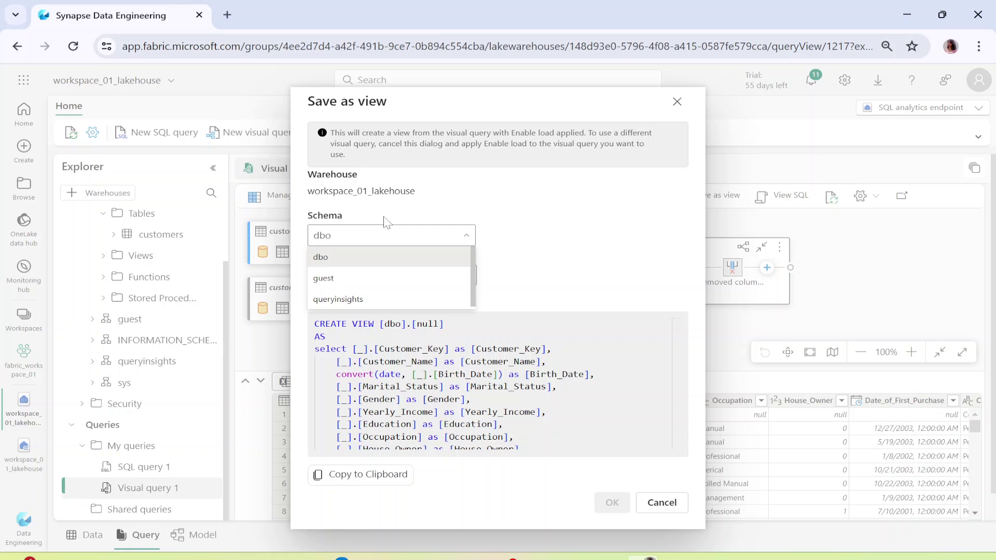
pyautogui.click(334, 258)
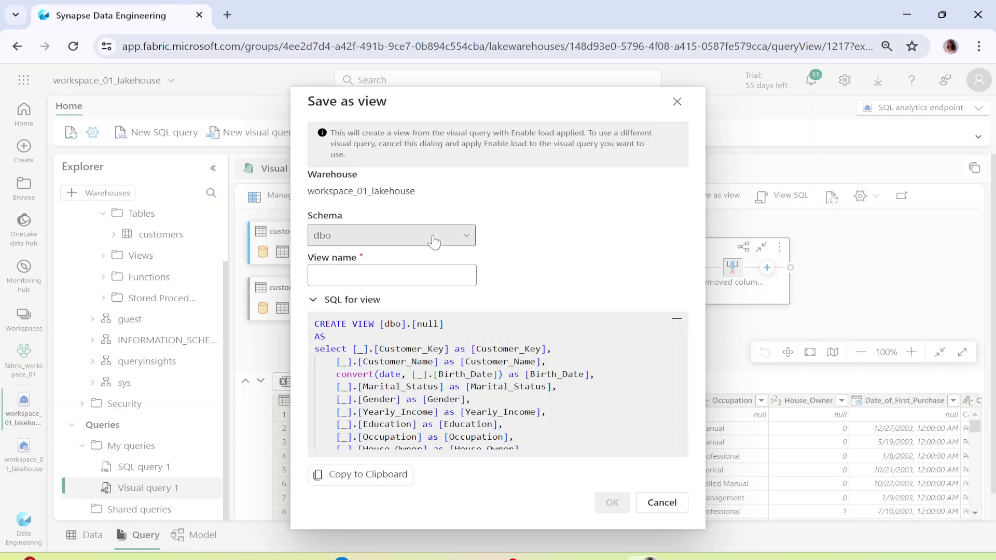
pyautogui.click(368, 278)
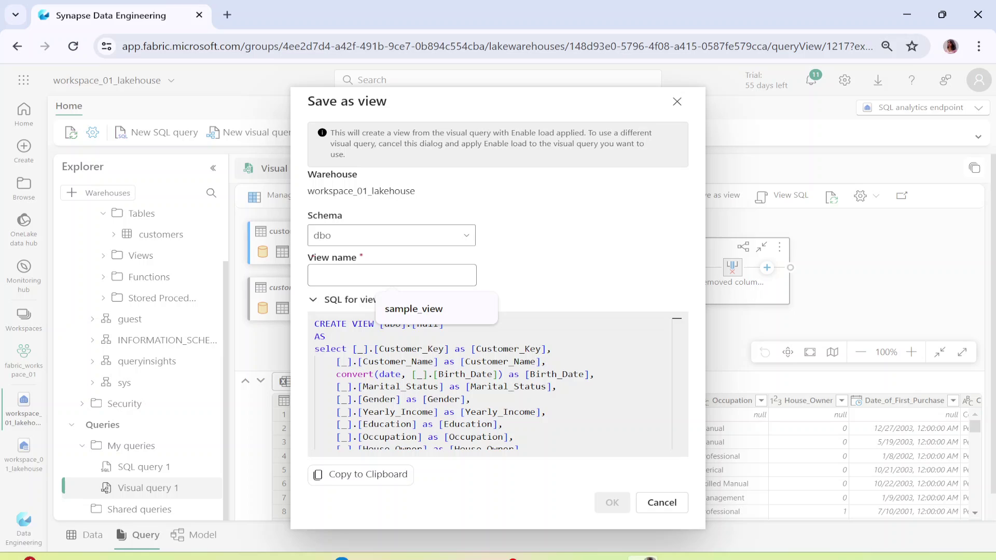
pyautogui.write('viau')
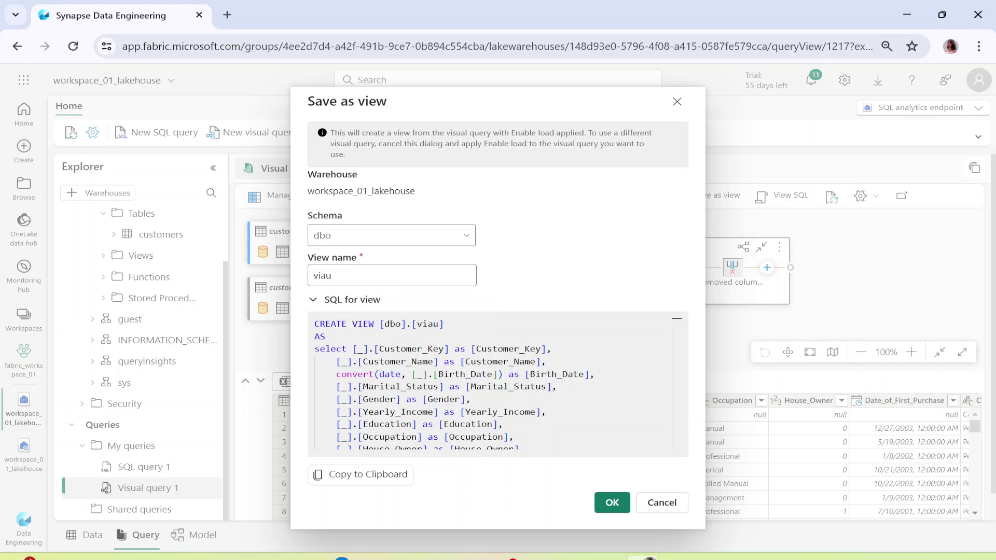
pyautogui.press('BackSpace')
pyautogui.write('sual_query_1')
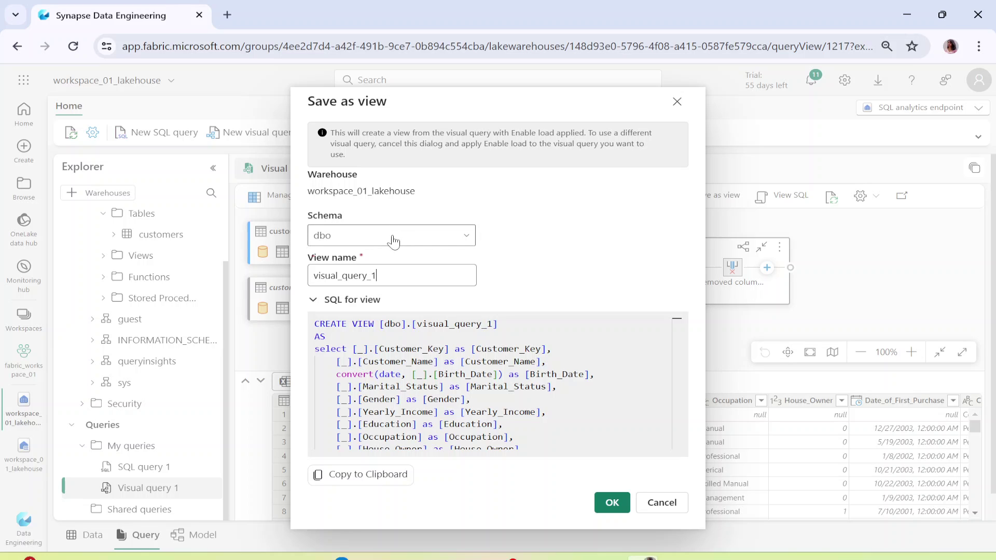
pyautogui.moveTo(378, 276); pyautogui.dragTo(313, 276)
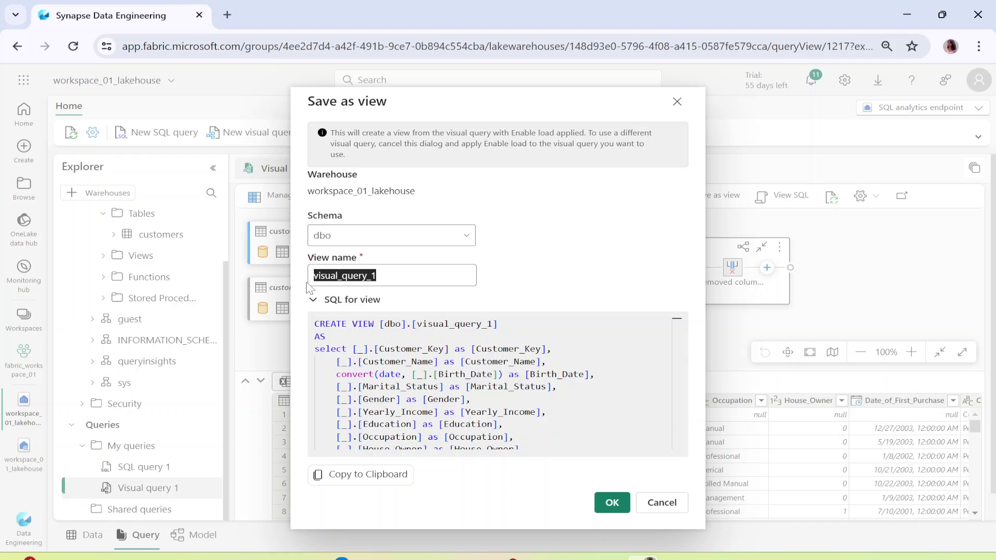
pyautogui.scroll(-4, 493, 384)
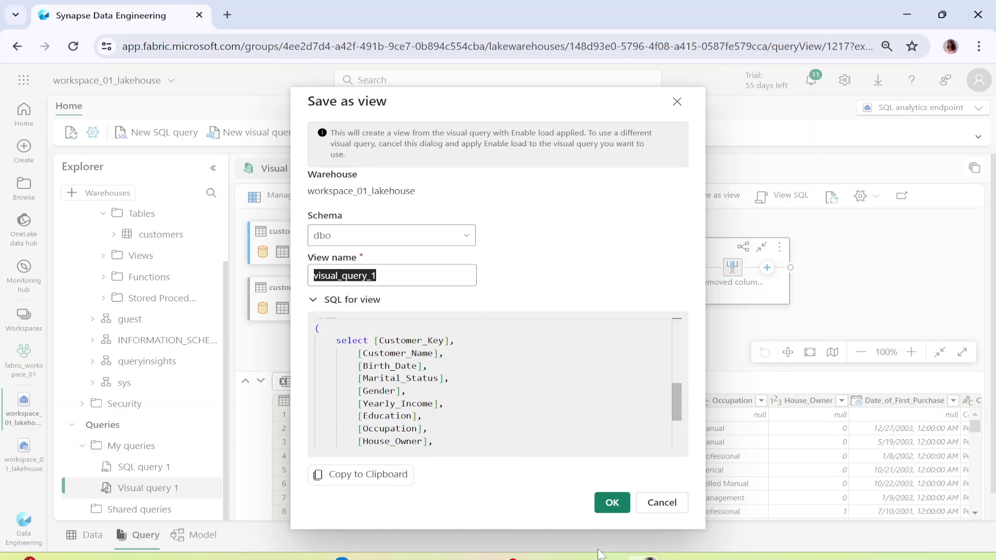
pyautogui.click(612, 503)
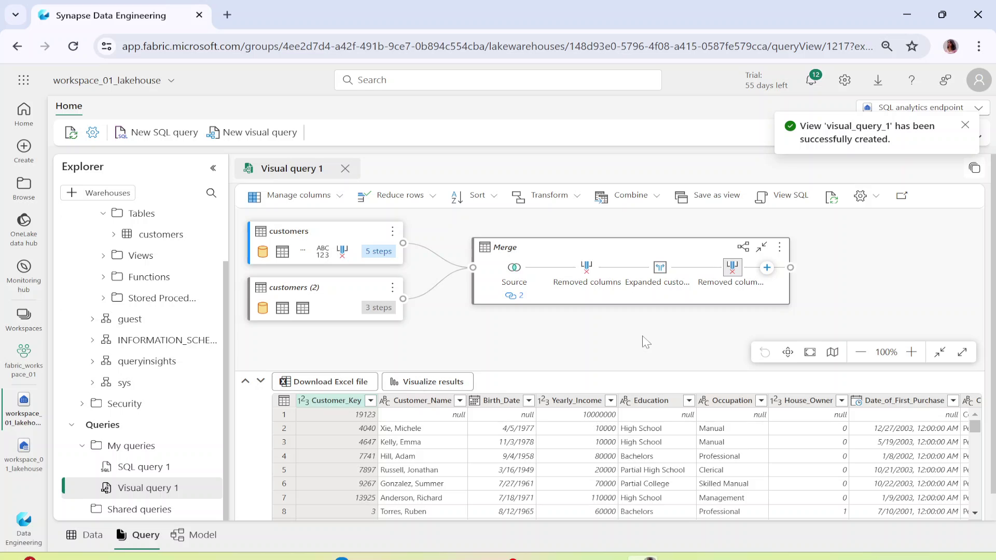
# Step: Expand the Views folder of the dbo schema and preview the data of the visual_query_1 view
pyautogui.scroll(2, 154, 369)
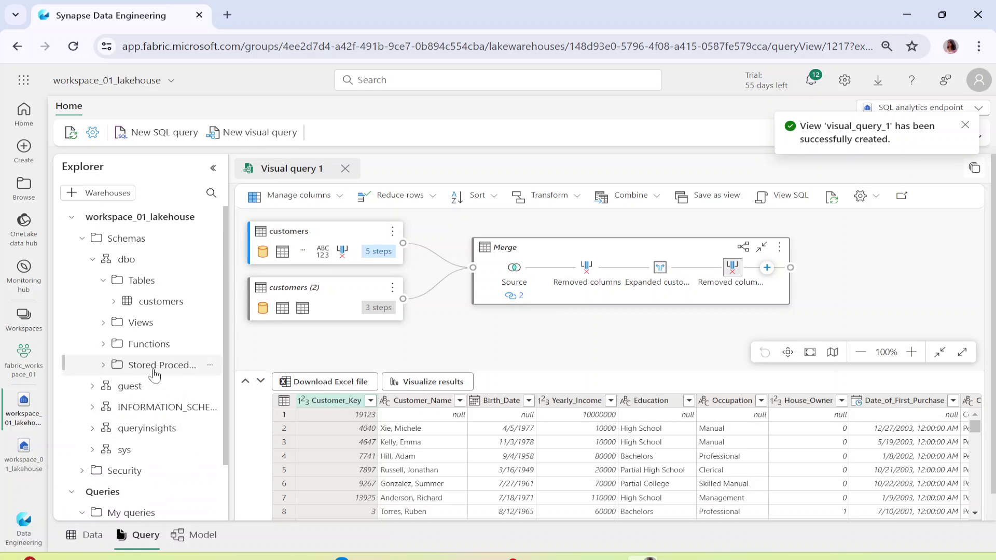
pyautogui.click(106, 326)
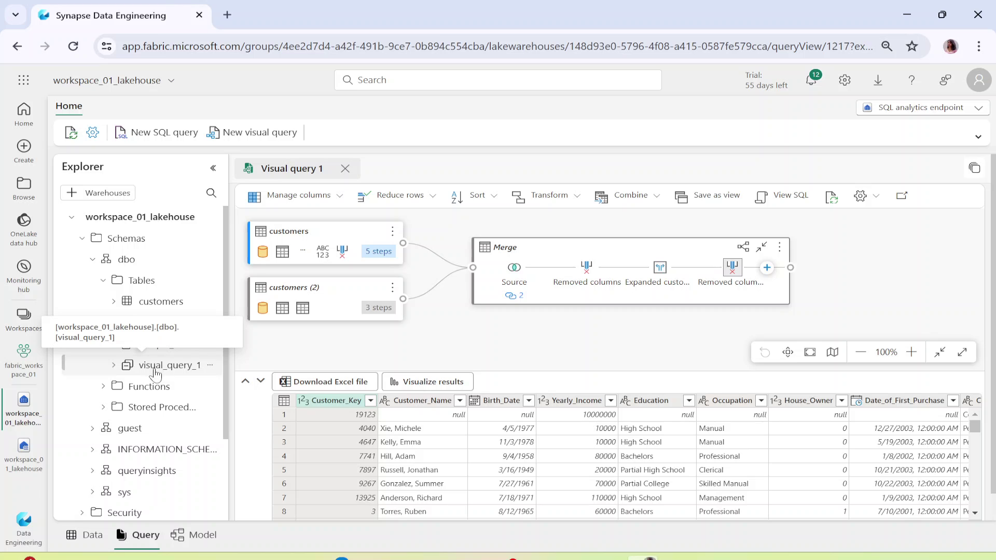
pyautogui.click(156, 372)
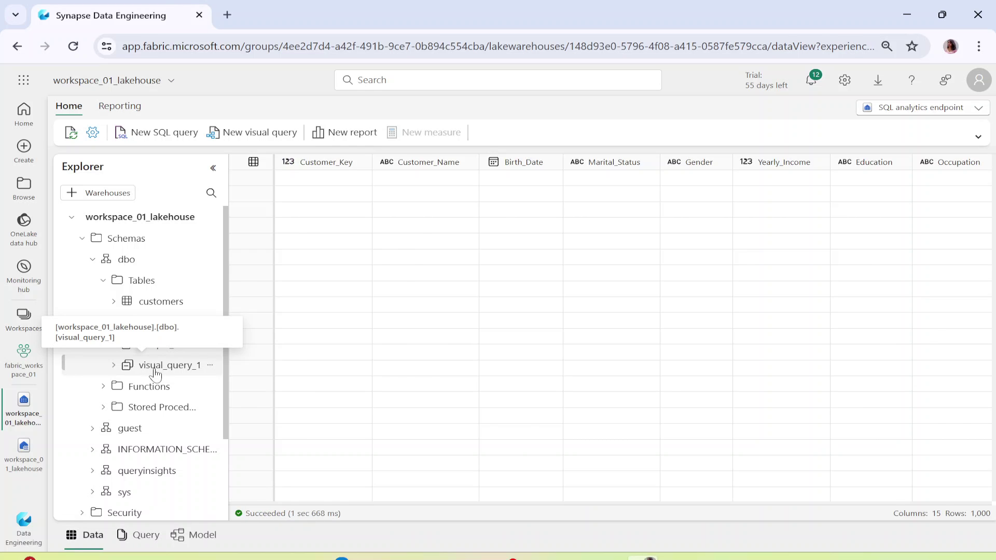
pyautogui.click(316, 294)
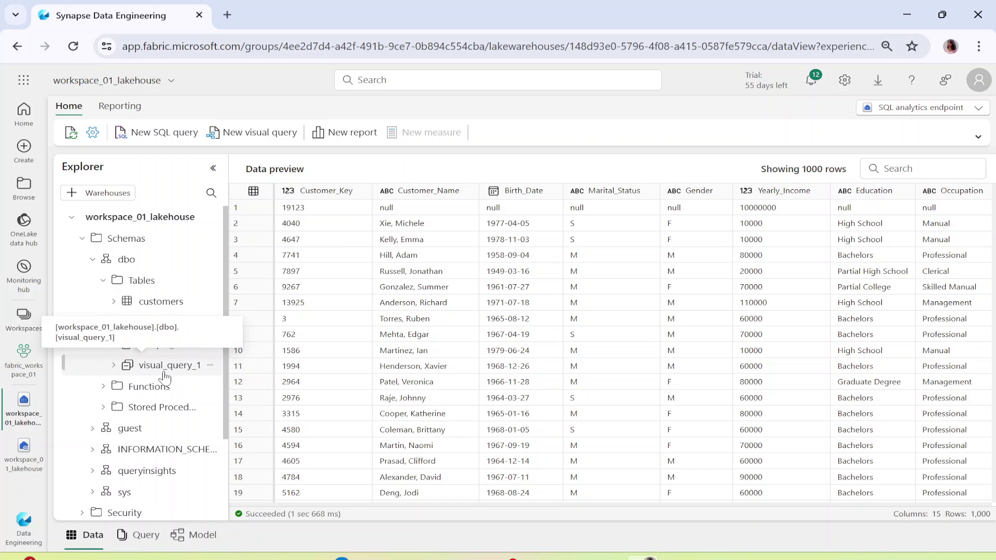
# Step: Create a new SQL query with "select * from dbo.Views.visual_query_1" and try to run it
pyautogui.click(155, 134)
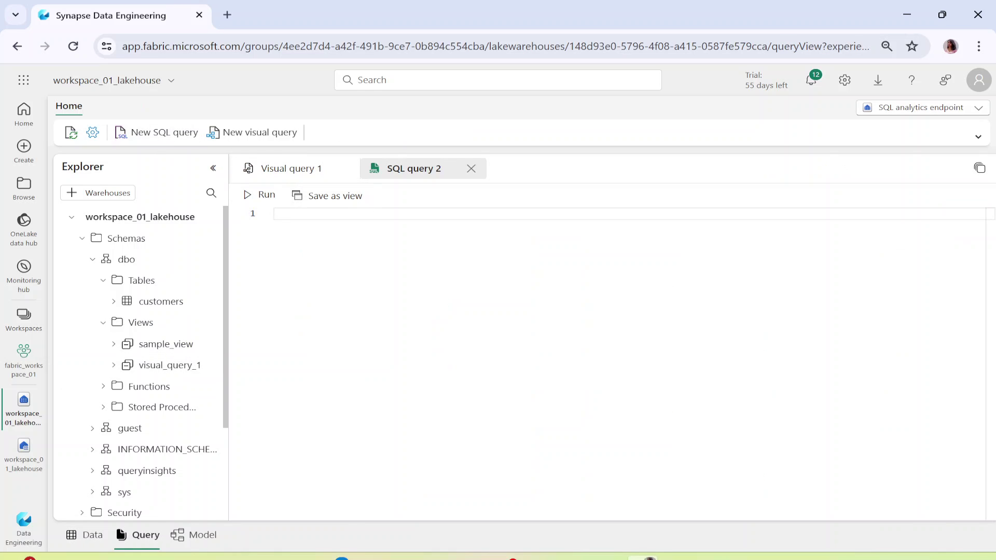
pyautogui.write('sele')
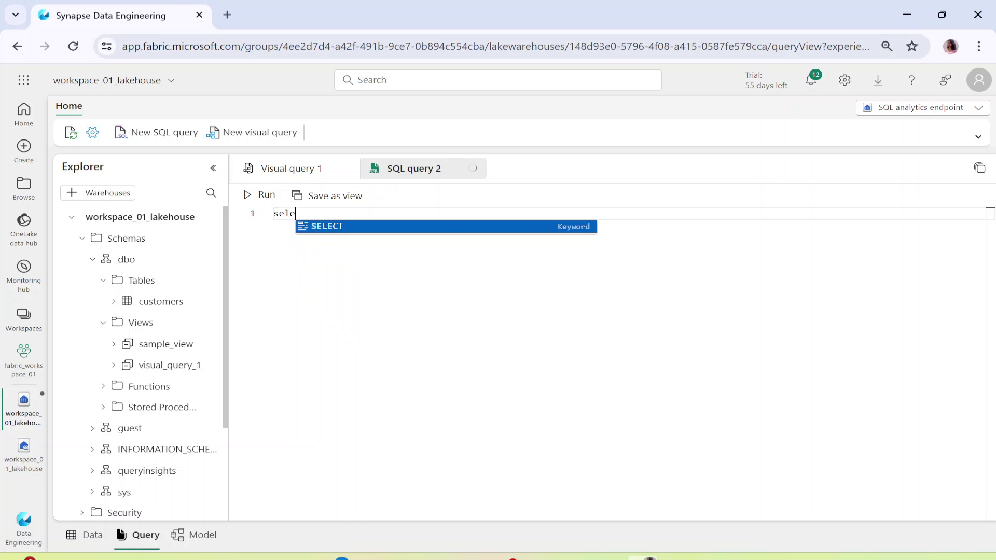
pyautogui.write('ct * from ')
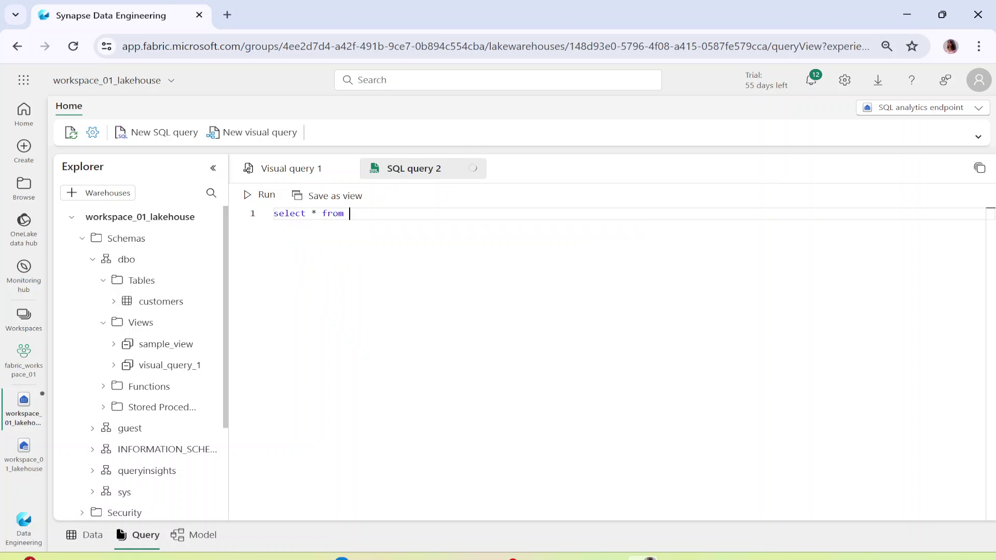
pyautogui.write('dbo.')
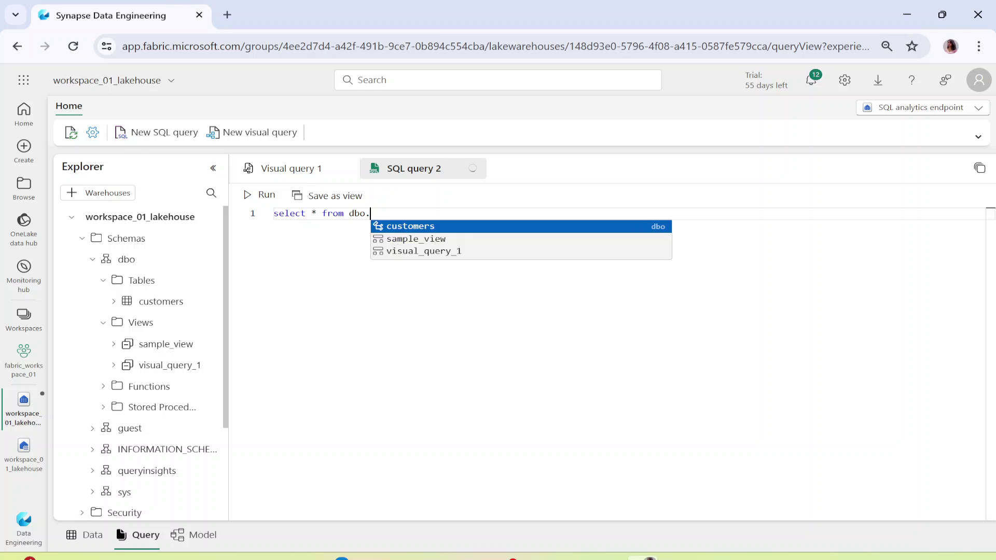
pyautogui.write('Vi')
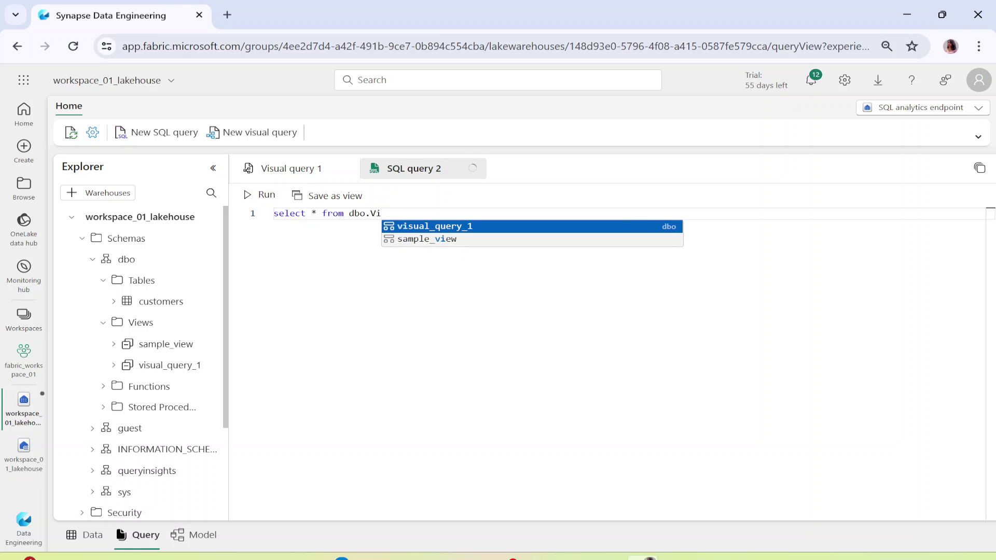
pyautogui.write('ews.vis')
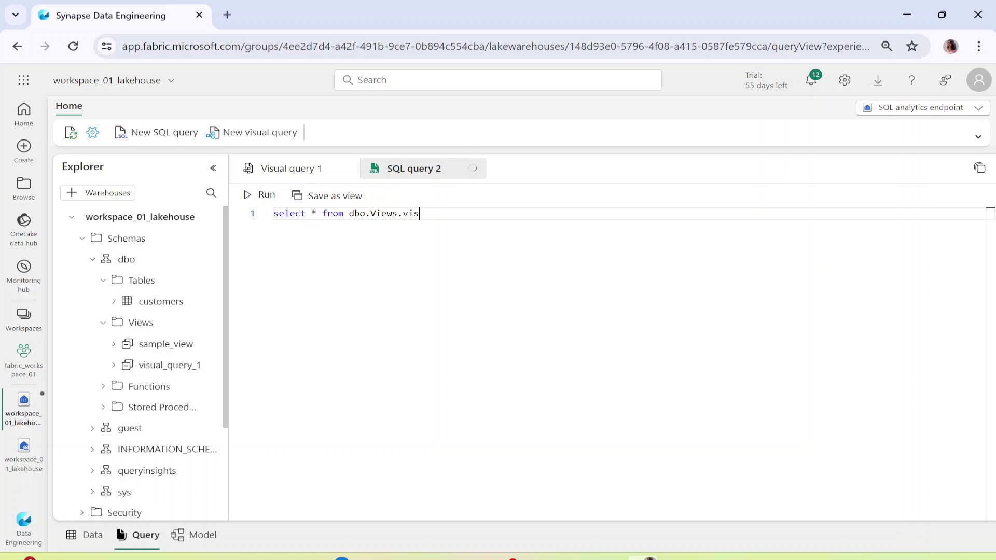
pyautogui.write('ual_query_1')
pyautogui.click(261, 195)
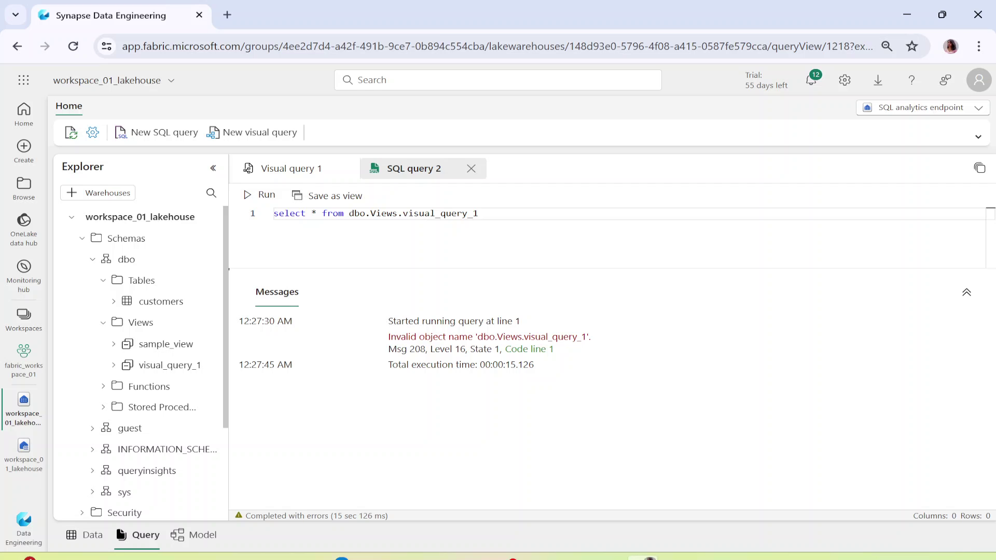
# Step: Correct the SQL statement to "select * from dbo.visual_query_1", run it and check its messages and results
pyautogui.moveTo(366, 213); pyautogui.dragTo(273, 213)
pyautogui.press('BackSpace')
pyautogui.click(262, 195)
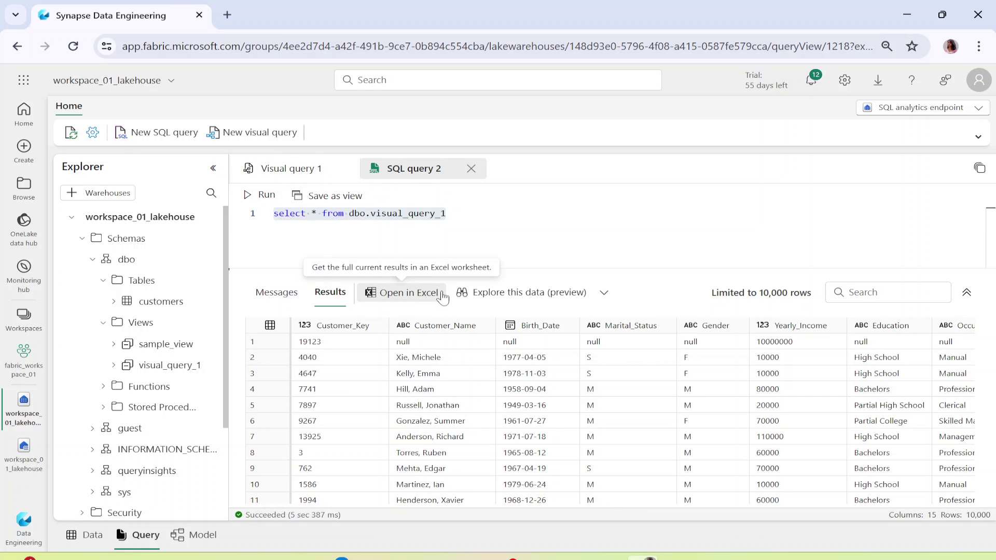
pyautogui.click(276, 291)
pyautogui.click(327, 294)
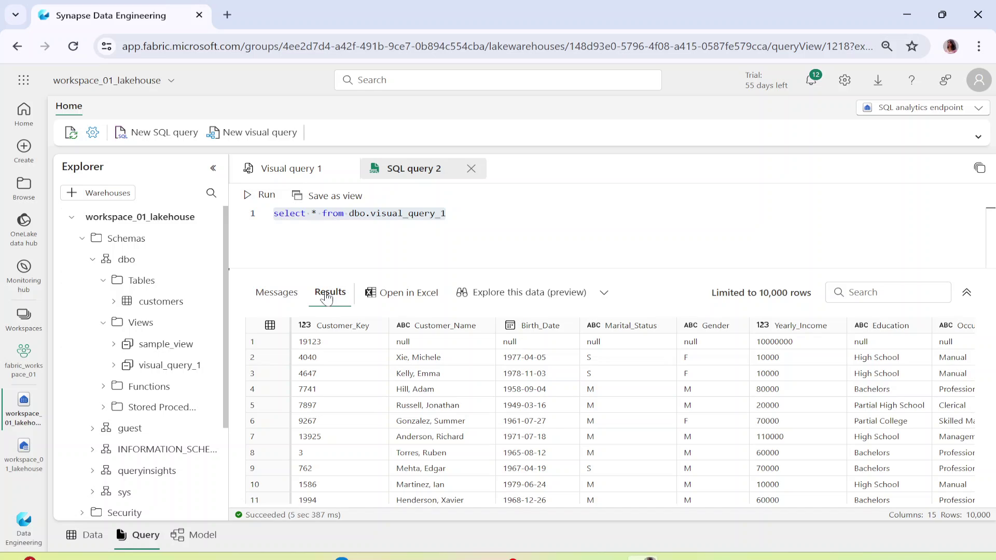
pyautogui.moveTo(445, 213); pyautogui.dragTo(297, 214)
pyautogui.press('End')
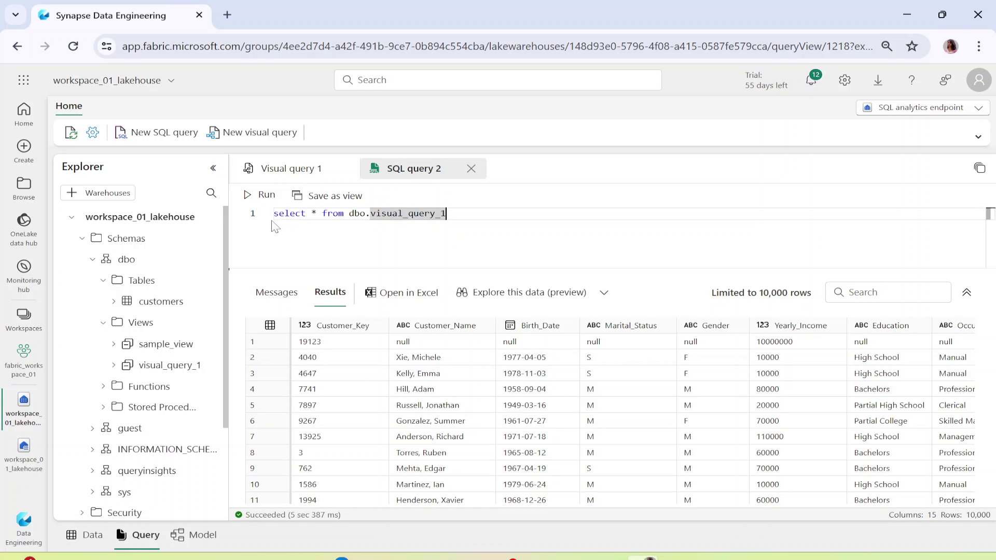